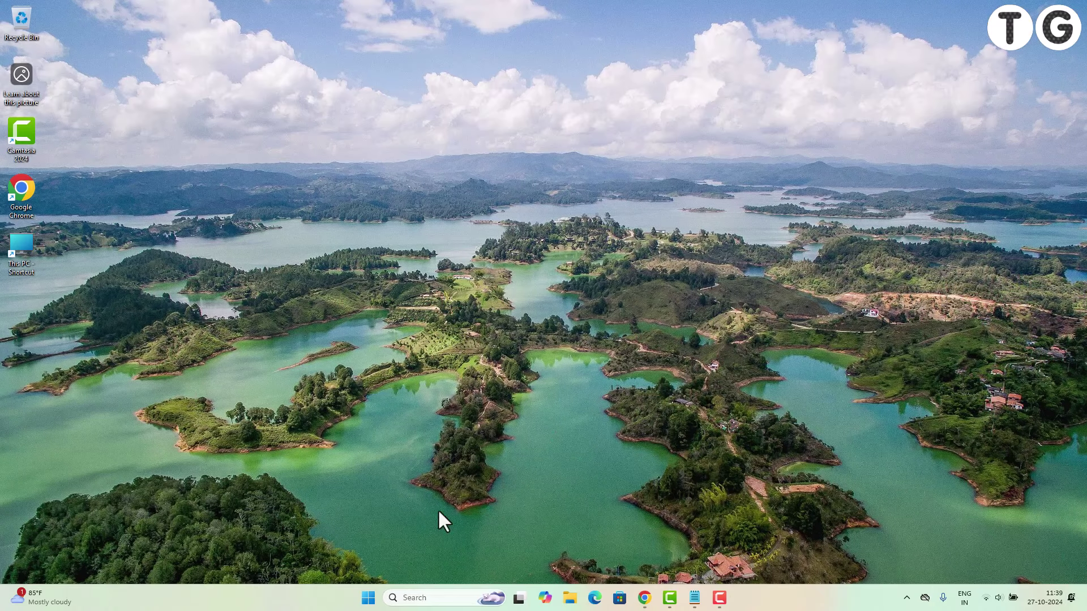
Check the list of installed programs in Control Panel's Programs and Features, and close the window
click(420, 597)
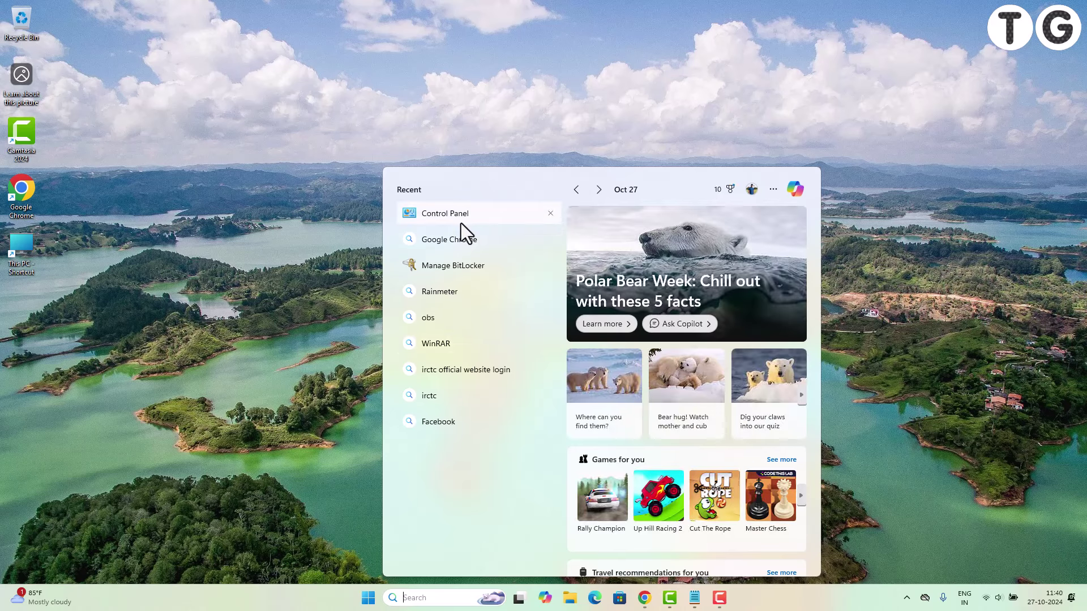
click(461, 222)
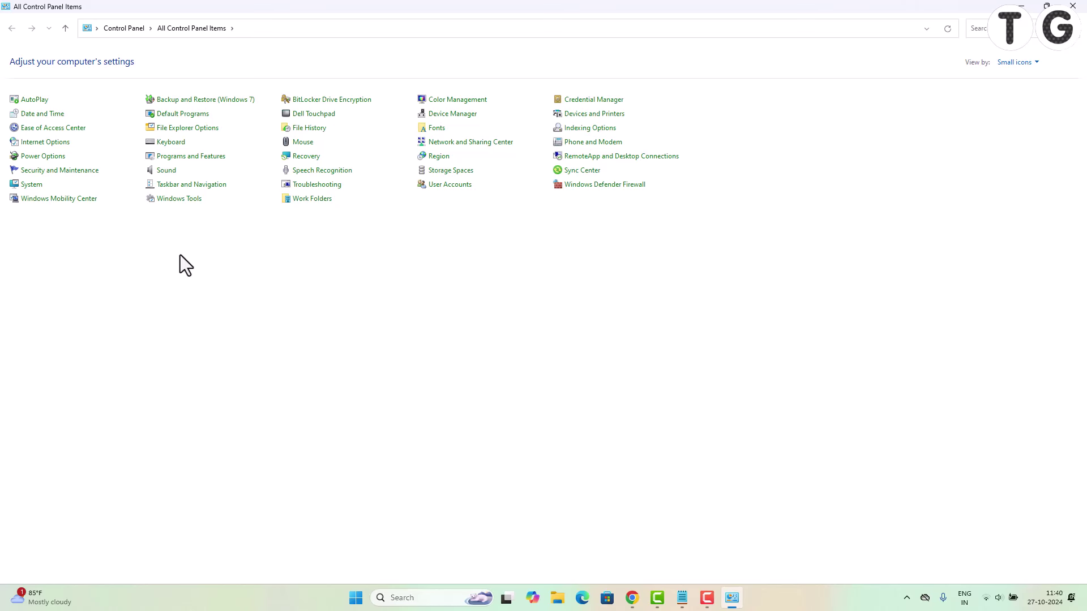
click(201, 162)
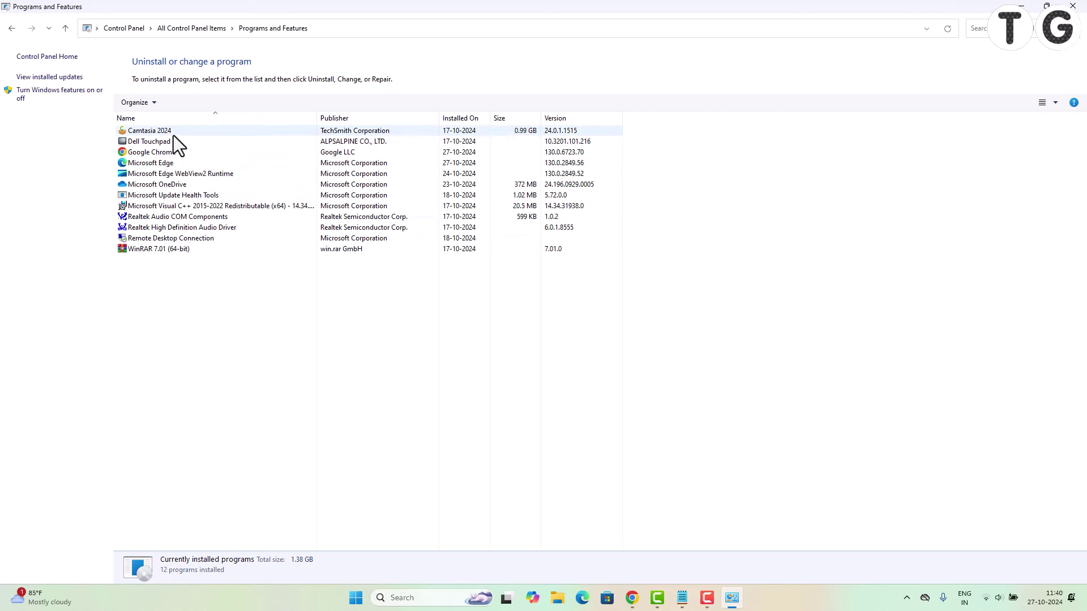
click(1072, 5)
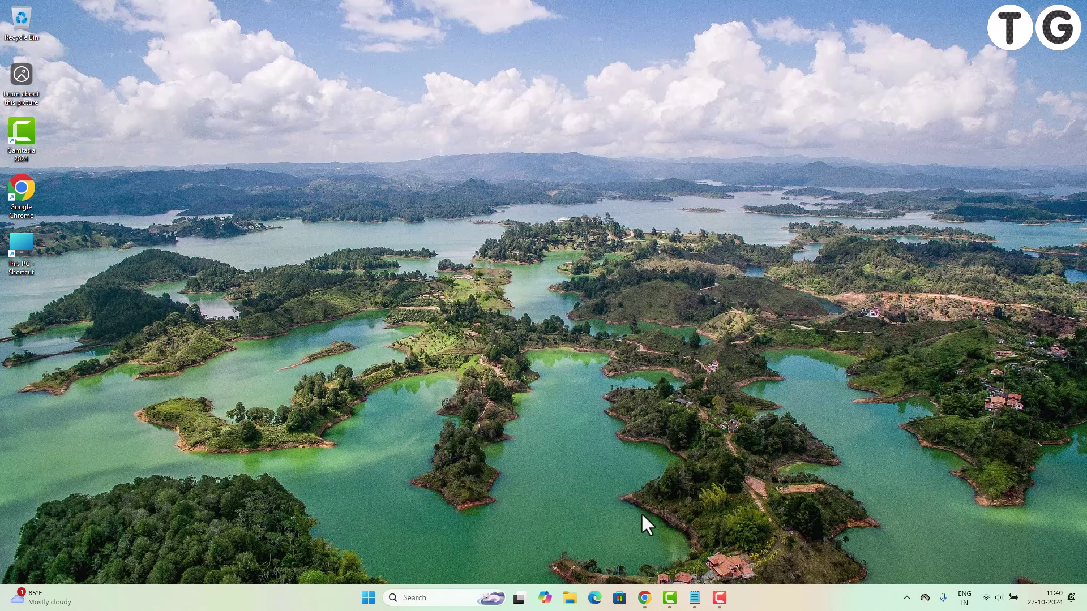
Switch to Google Chrome and search the web for "office deployment tool"
click(645, 598)
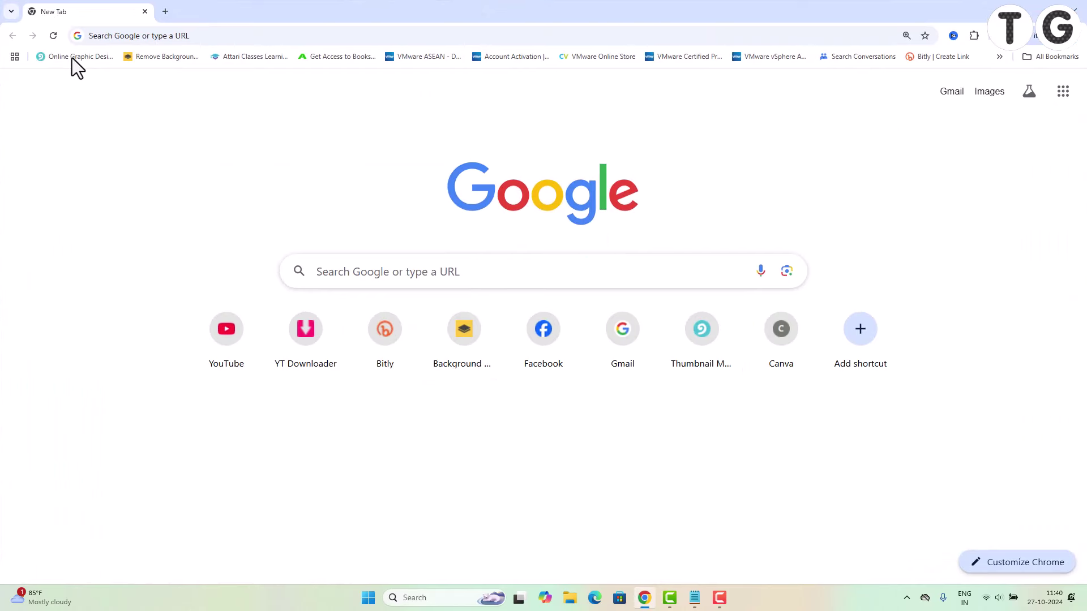
click(257, 40)
text(o)
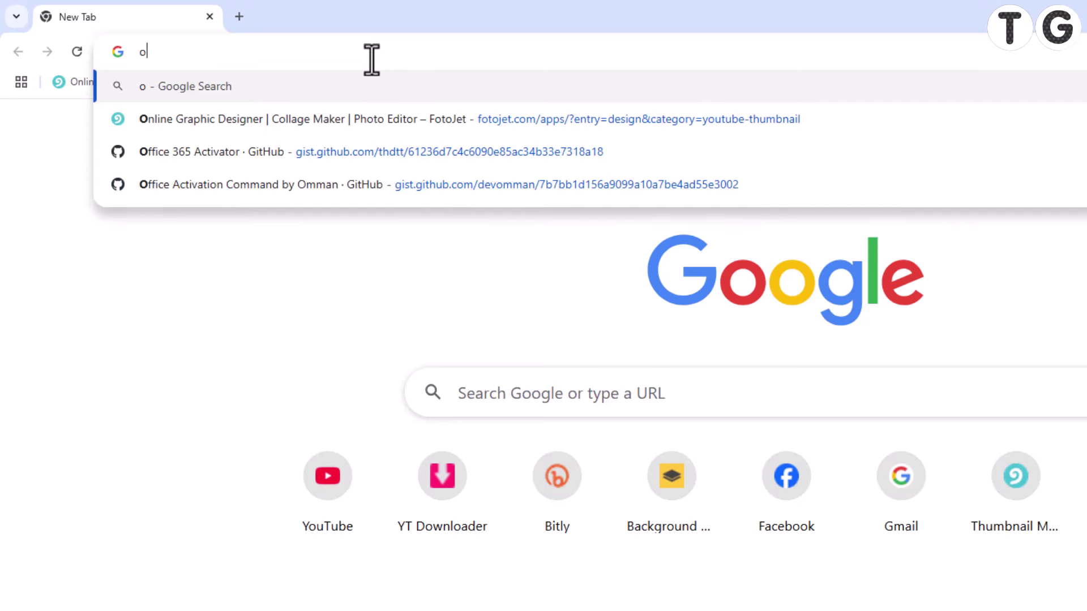
text(ffice deploy)
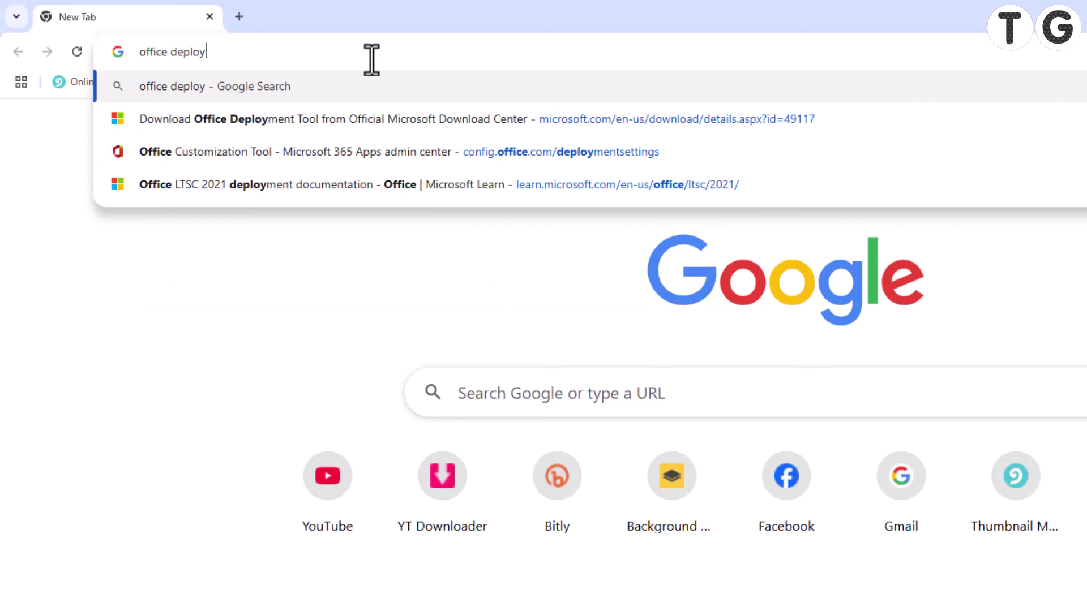
text(ment tool)
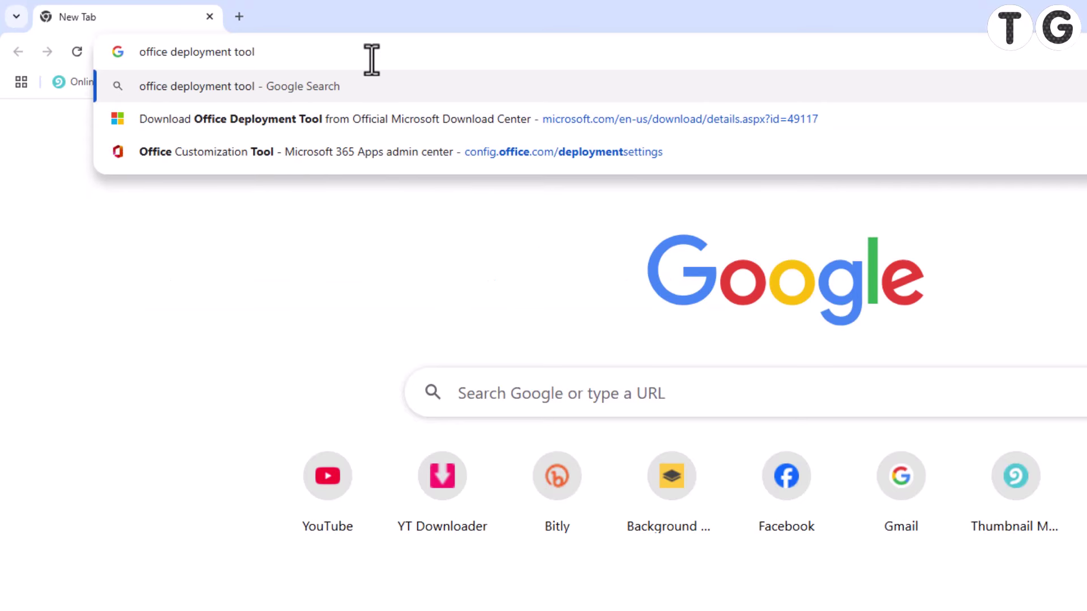
key(Return)
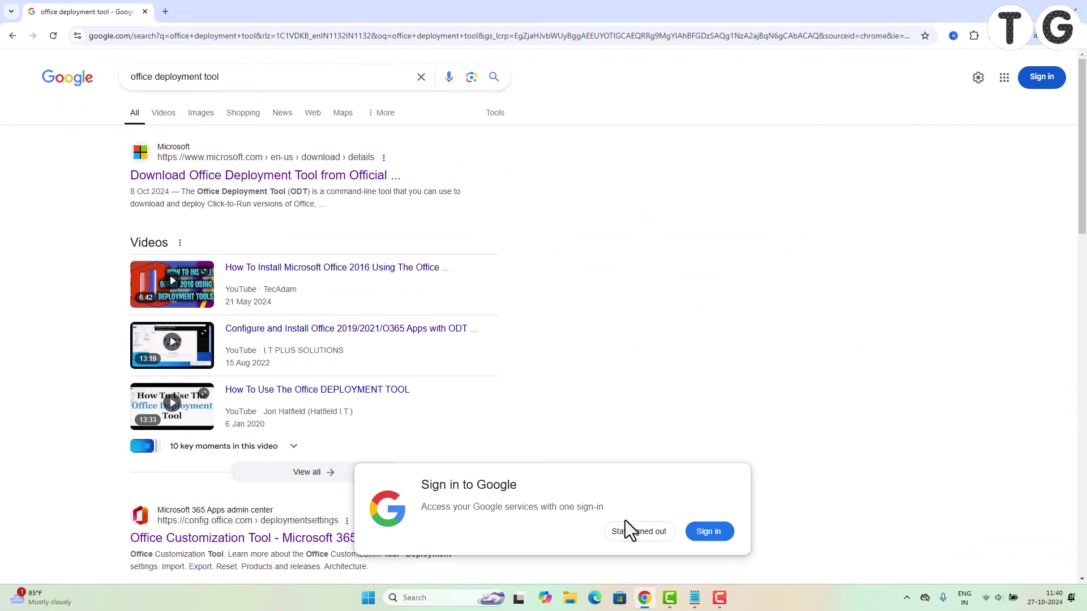
Dismiss the Google sign-in prompt and download the Office Deployment Tool from the official Microsoft Download Center page
click(626, 531)
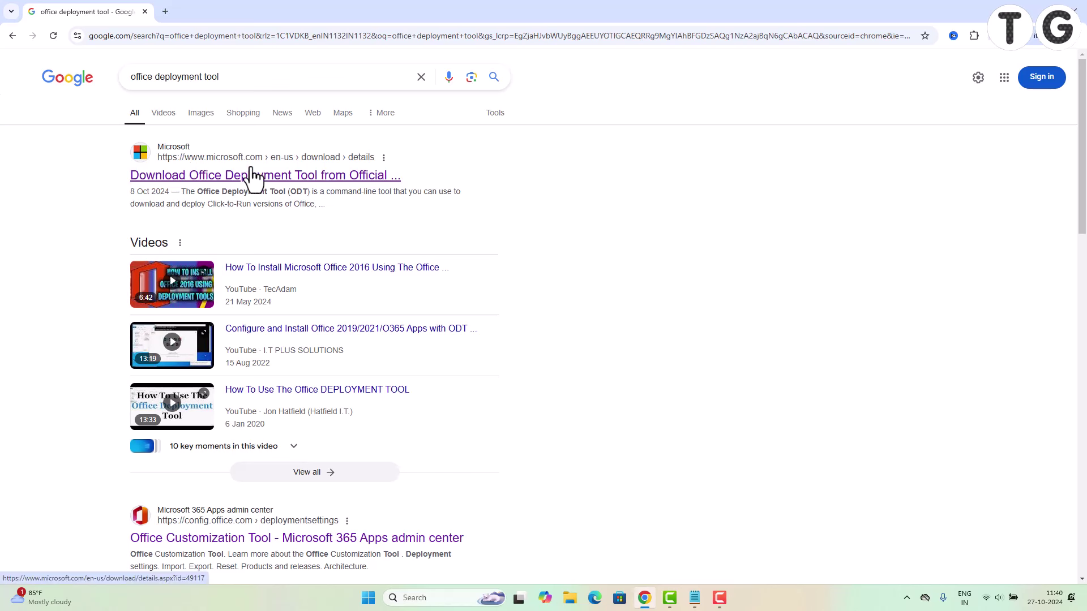
click(270, 178)
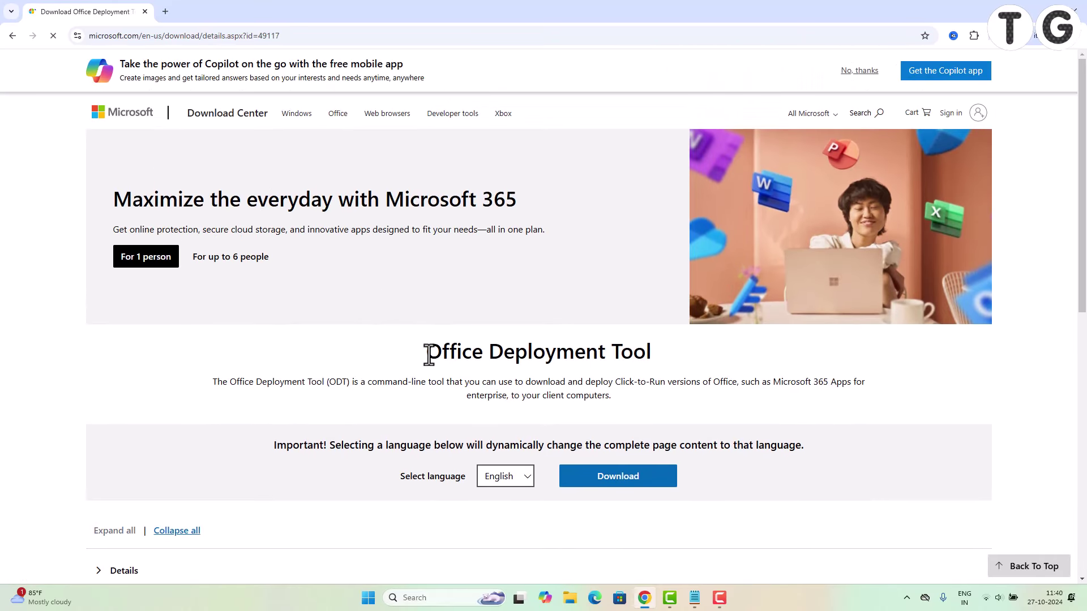
drag(428, 355, 657, 354)
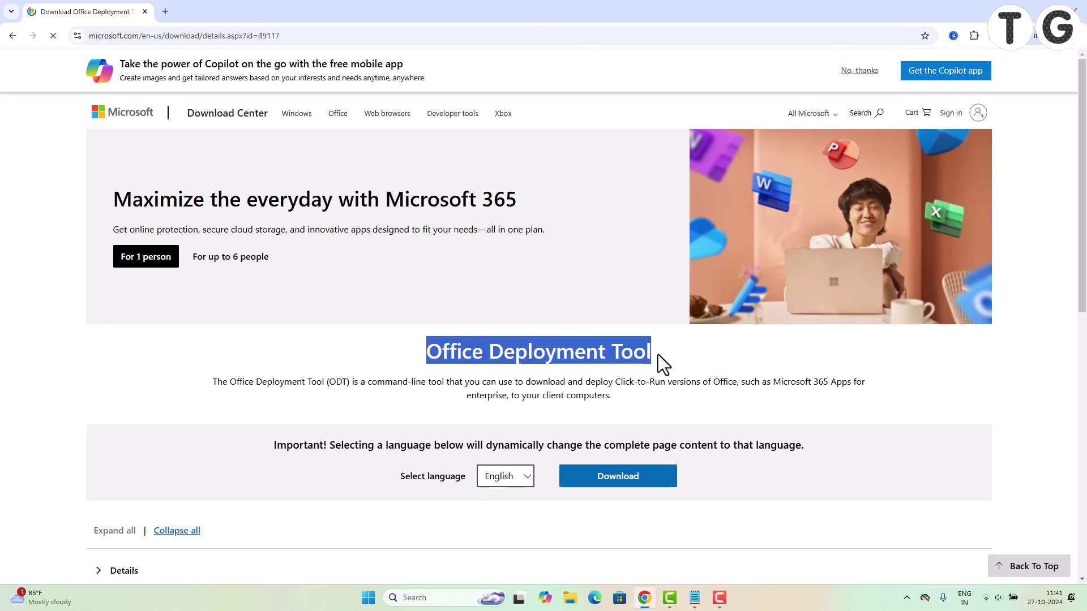
click(623, 478)
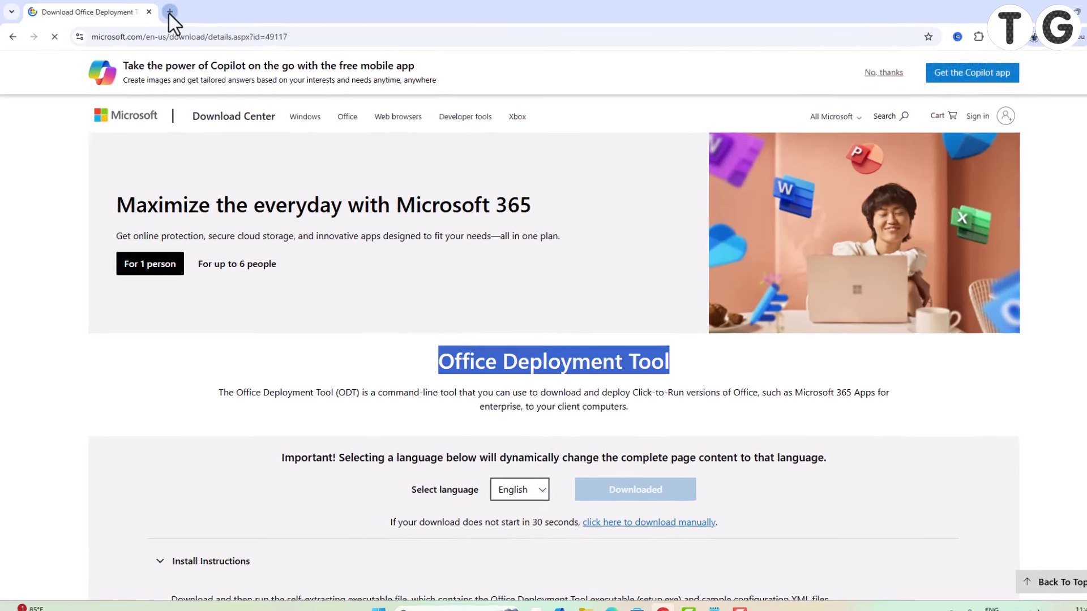
Search for "office customization tool" in a new tab and open the Office Customization Tool page on config.office.com
click(168, 12)
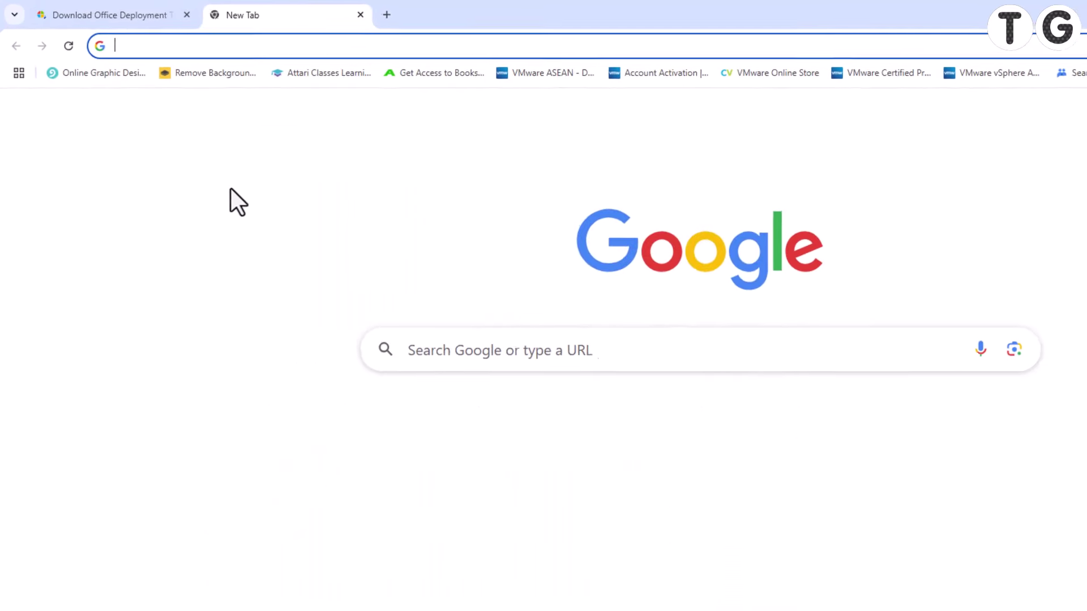
text(office)
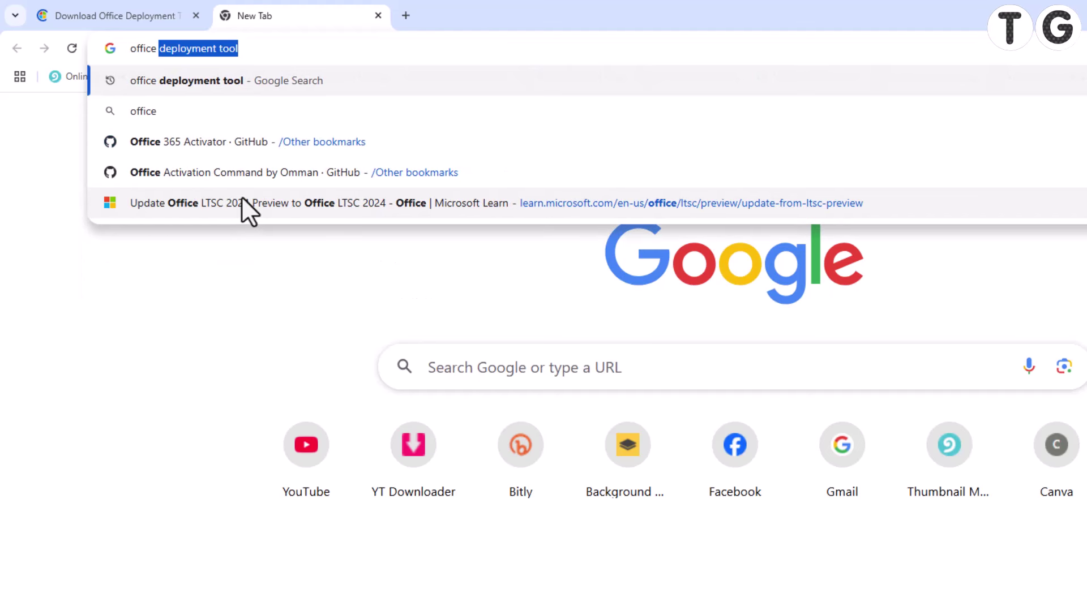
text( customization tool)
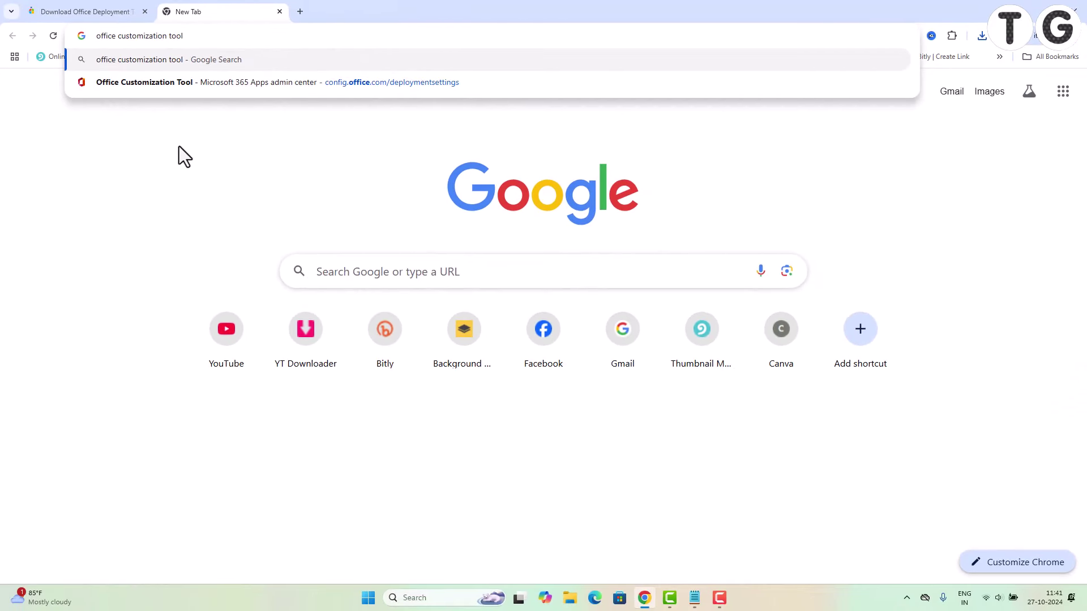
key(Return)
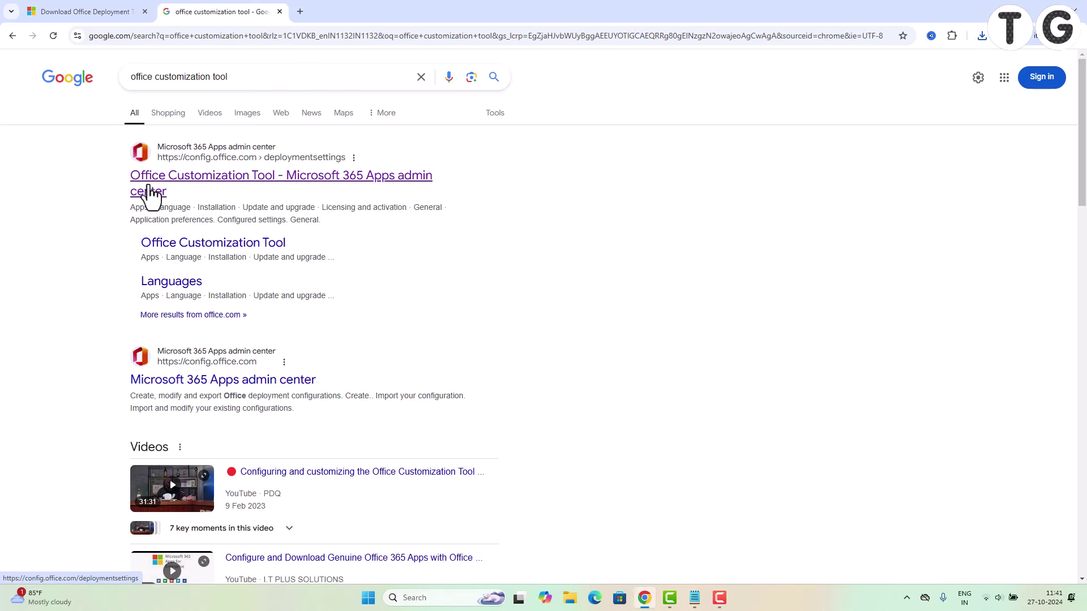
click(310, 176)
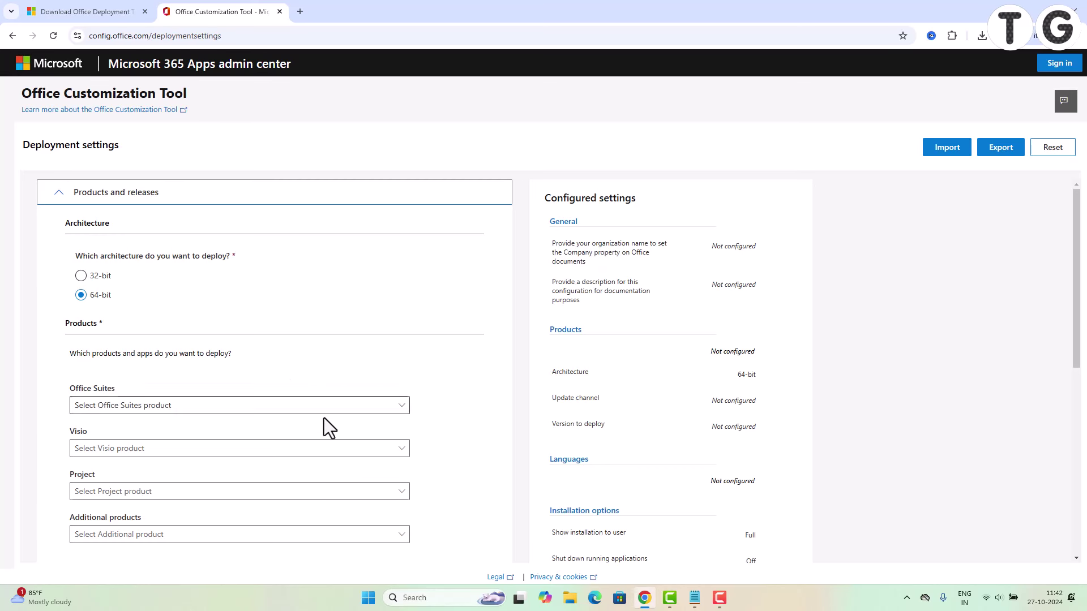
Check the computer's system type on the About page of Windows Settings, and close Settings
click(368, 598)
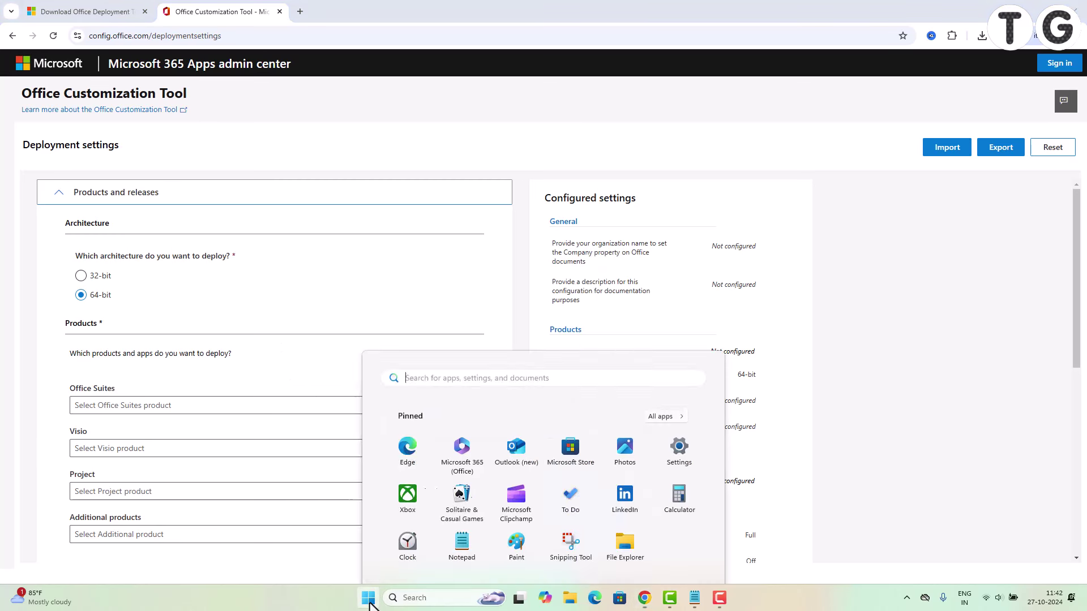
click(680, 269)
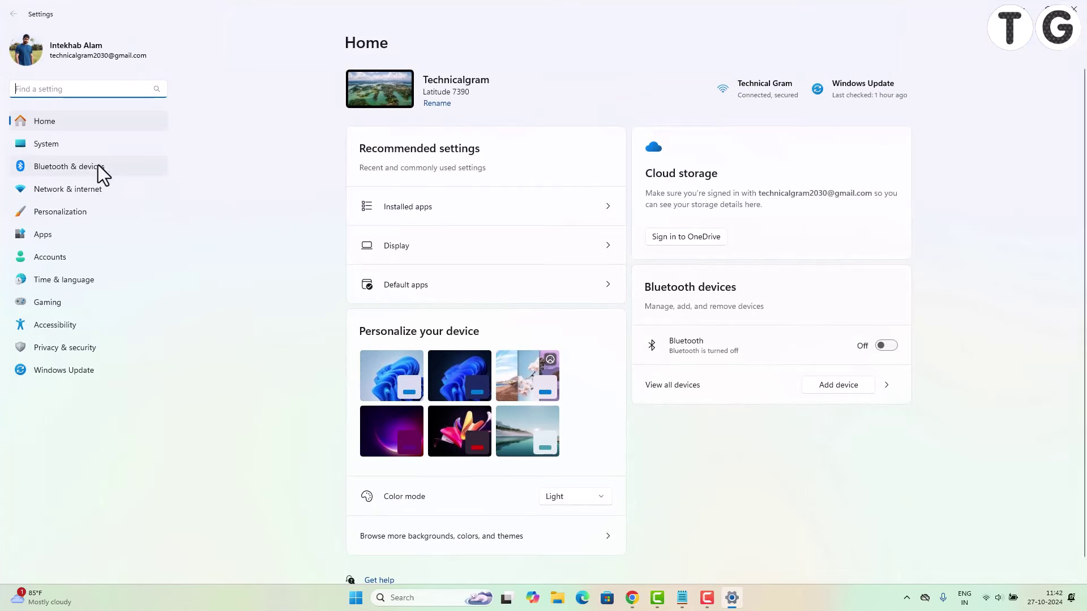
click(83, 148)
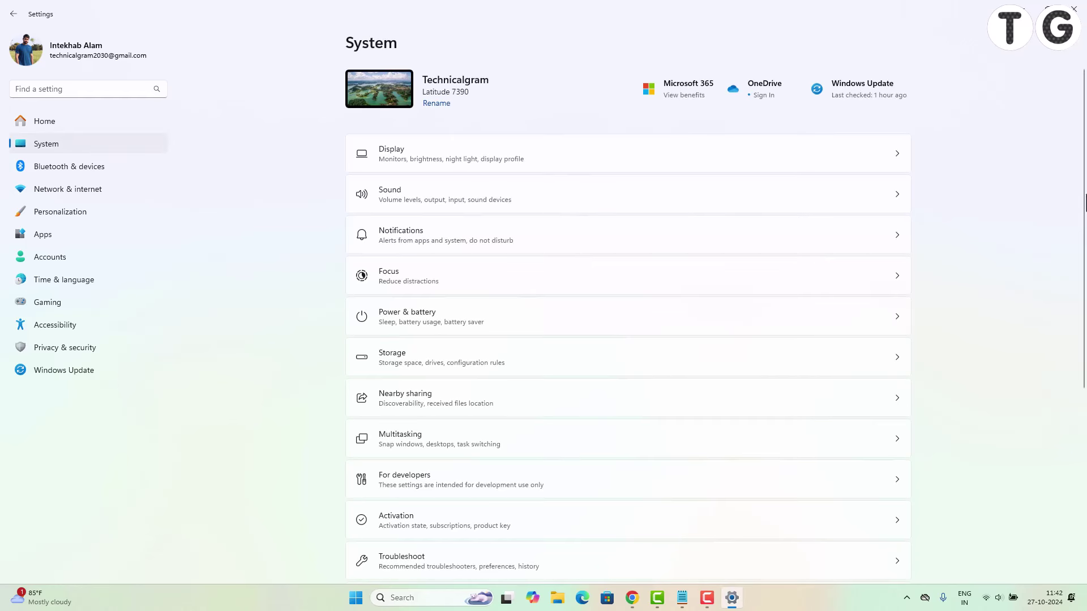
scroll(1082, 191, down, 5)
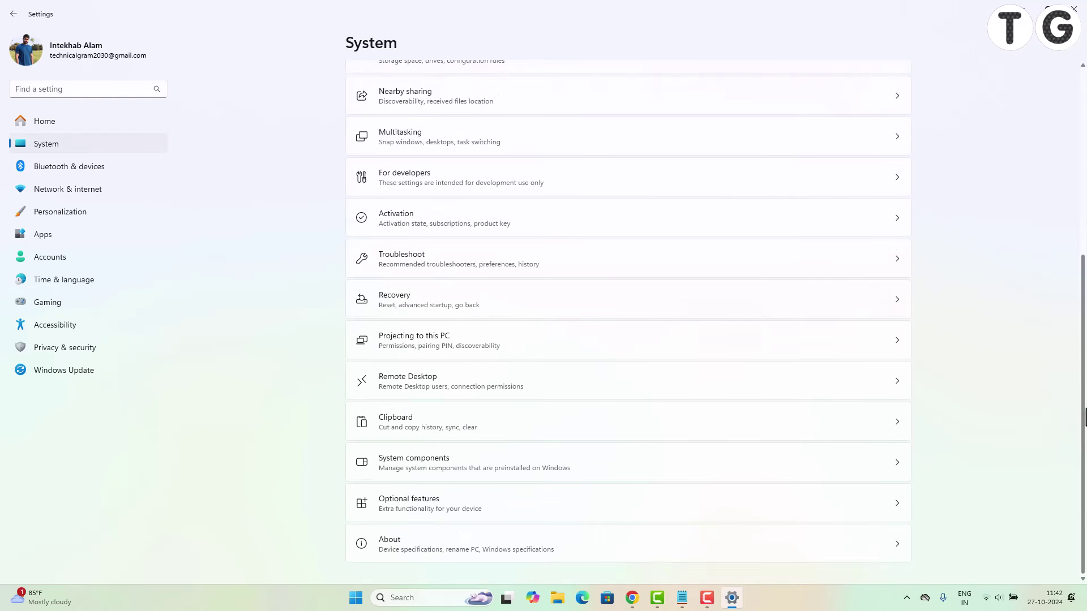
click(396, 546)
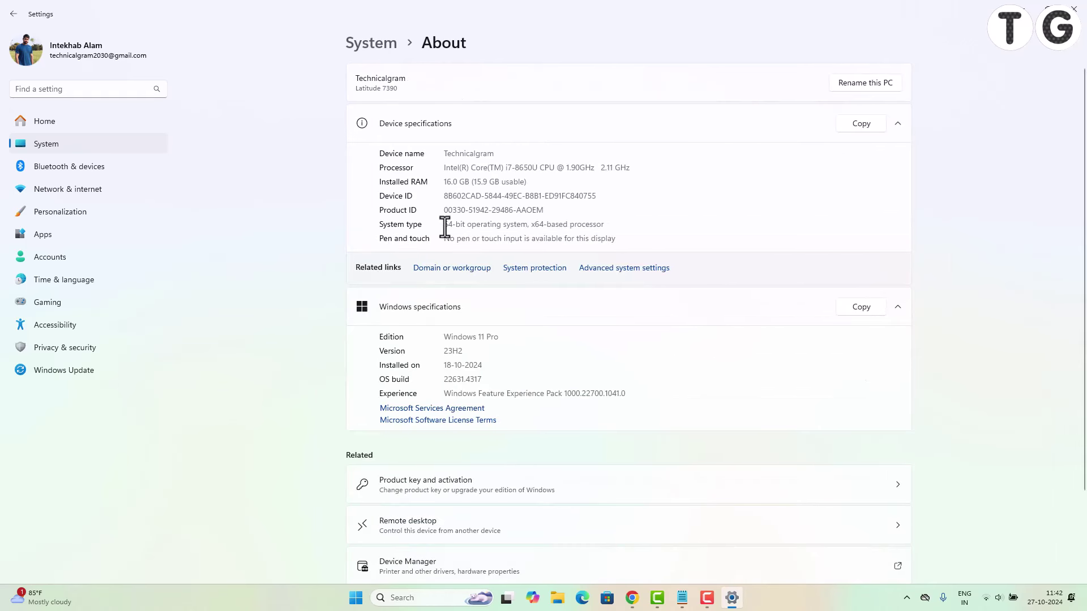
drag(445, 228, 607, 227)
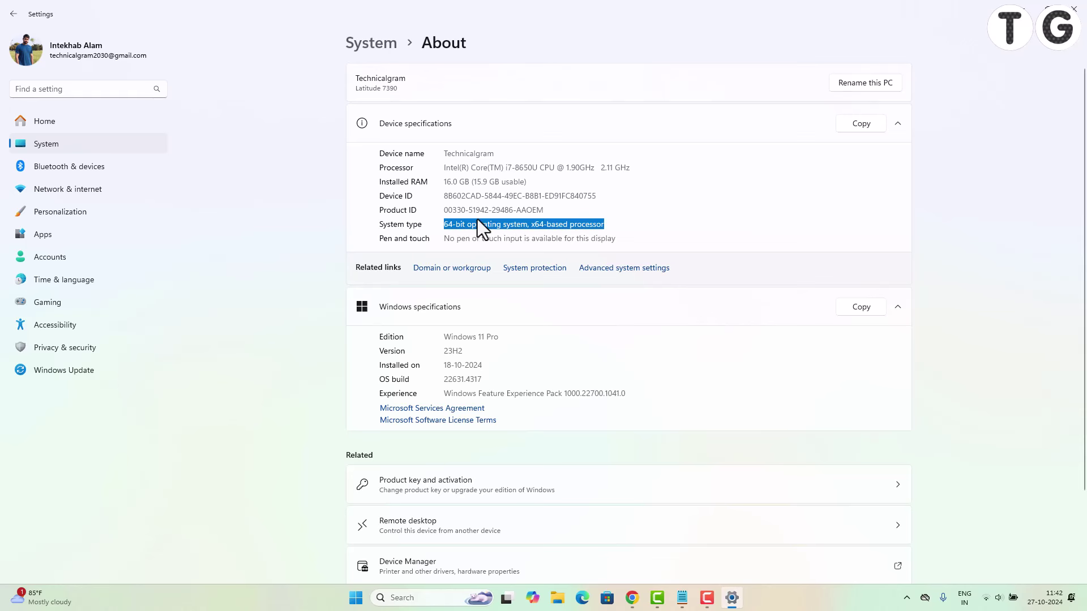
click(444, 226)
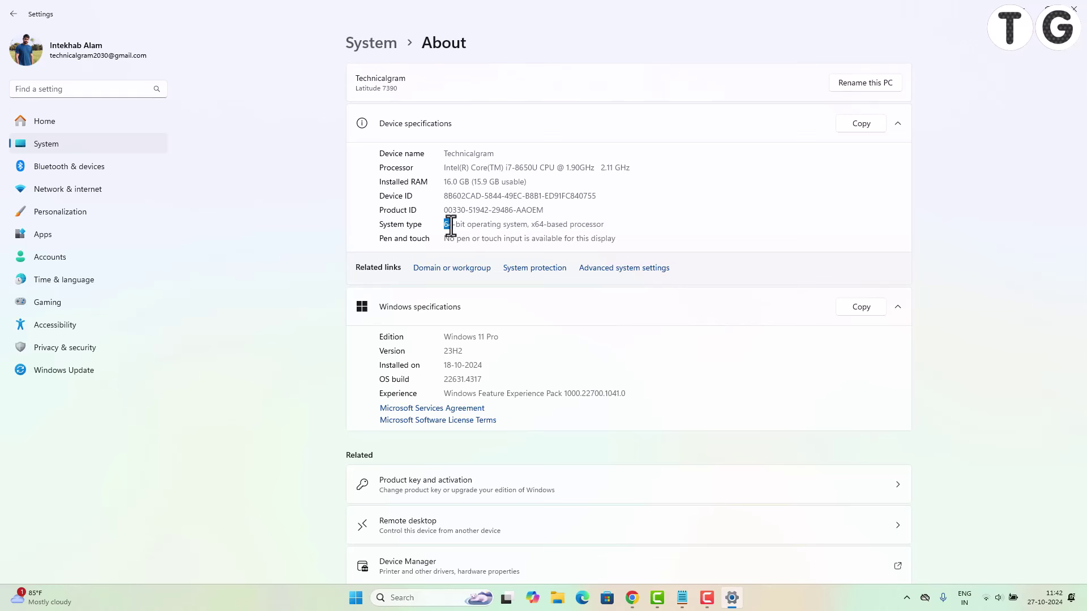
drag(443, 226, 527, 223)
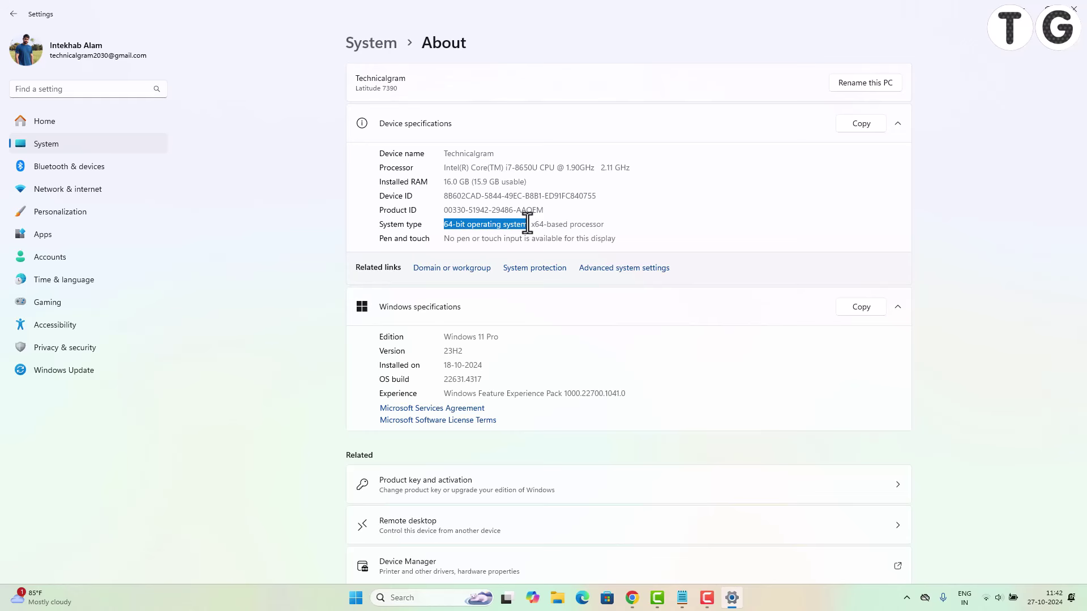
click(1074, 9)
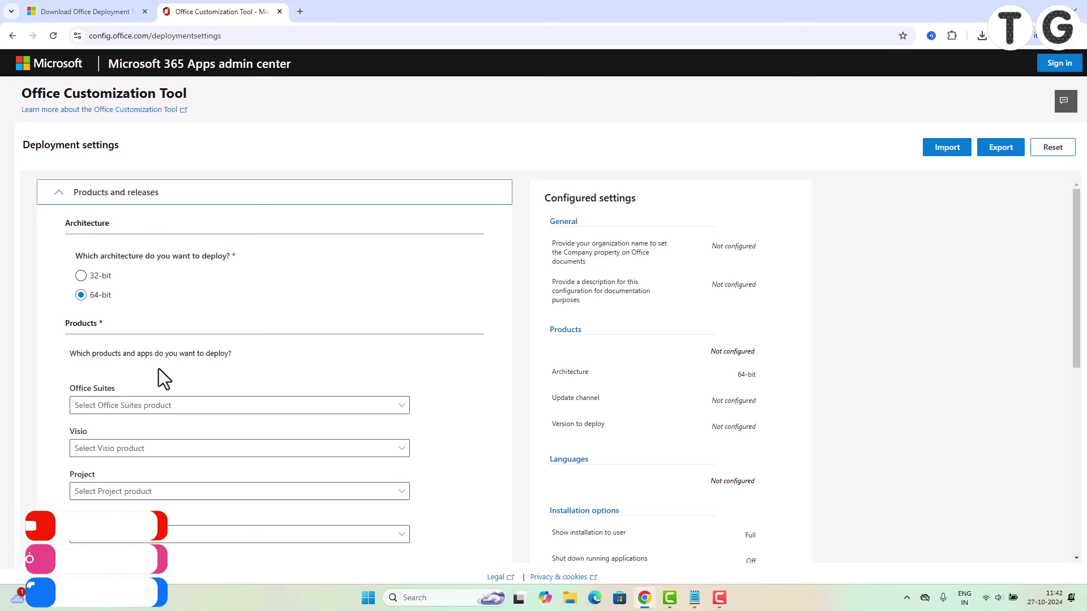
Choose Office LTSC Professional Plus 2021 - Volume License as the Office Suites product
drag(69, 392, 113, 392)
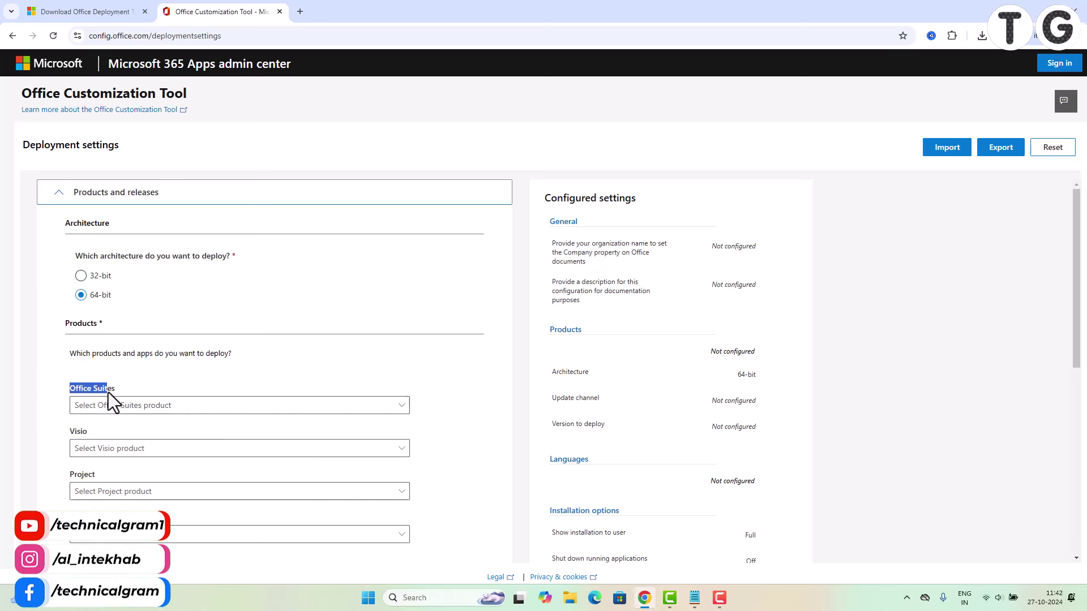
click(410, 411)
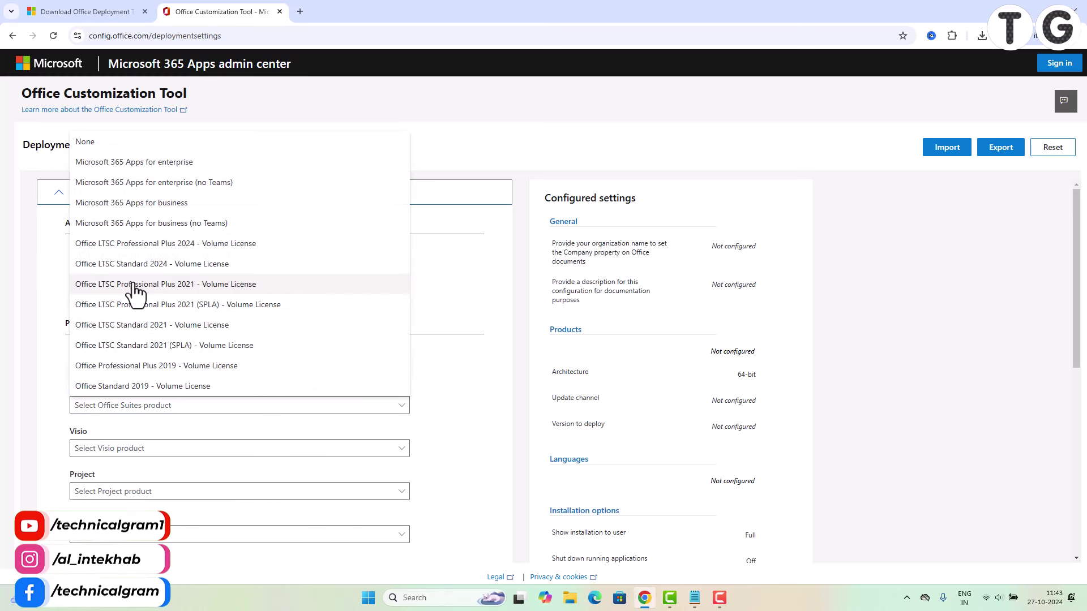
click(267, 284)
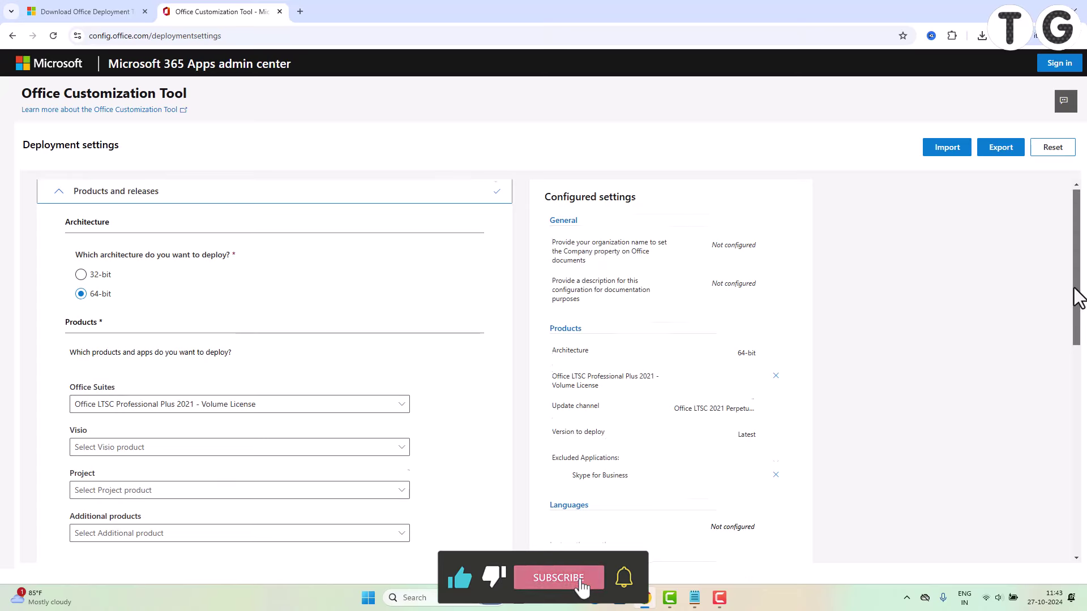
Exclude Access, OneNote, OneDrive Desktop and Publisher from the apps being deployed
drag(1078, 297, 1085, 452)
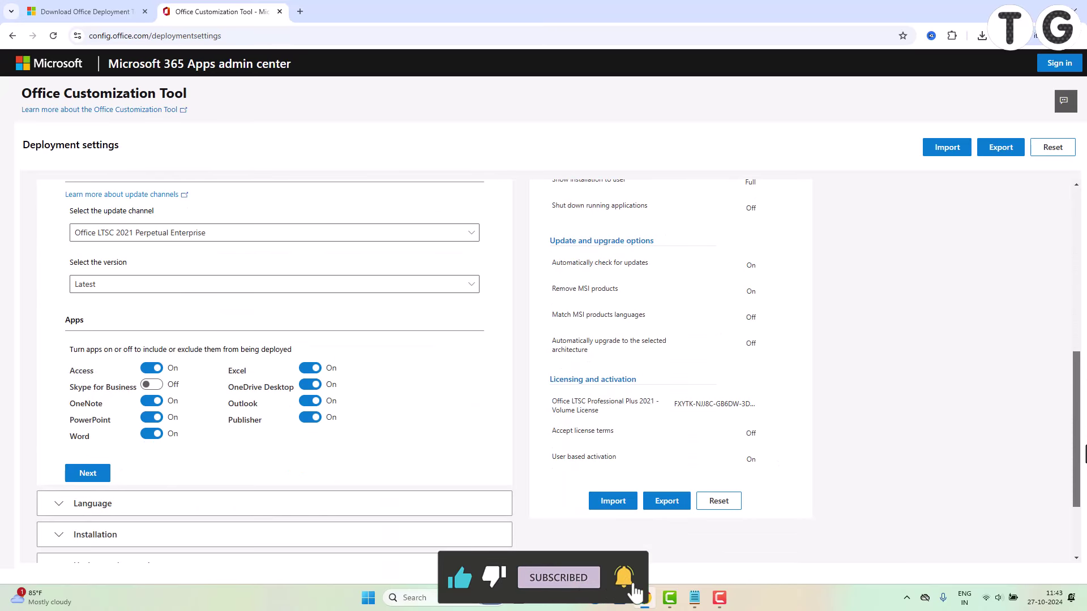
double_click(74, 320)
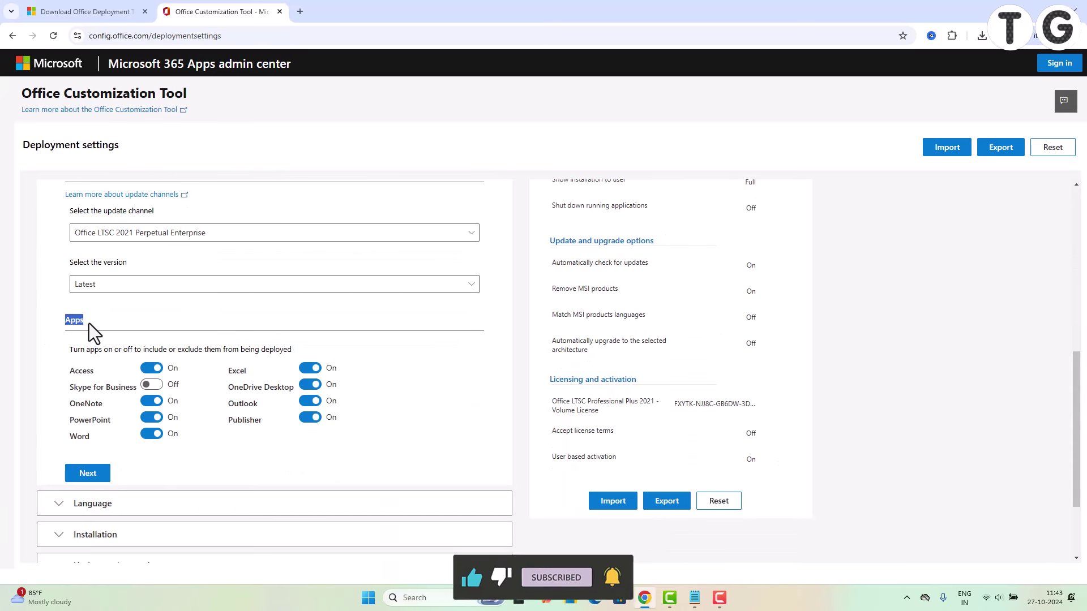
click(151, 369)
click(151, 401)
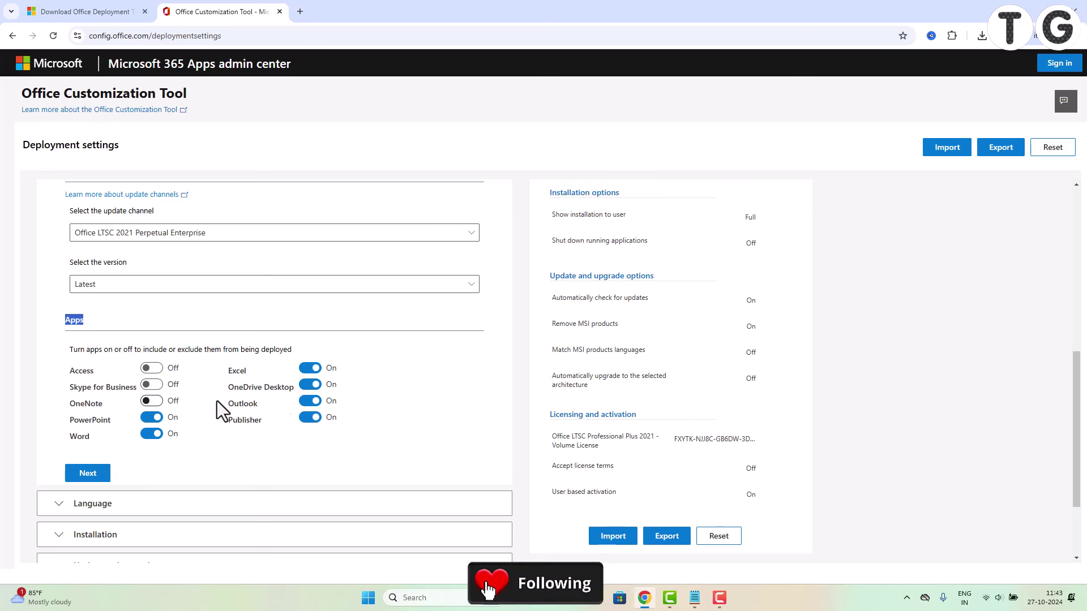
click(309, 385)
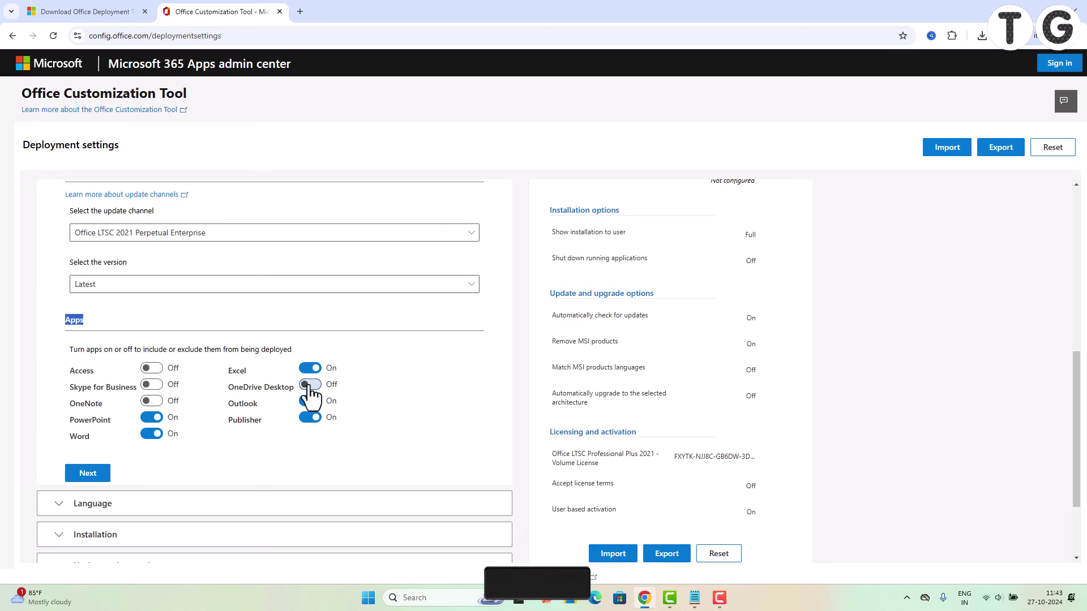
click(308, 418)
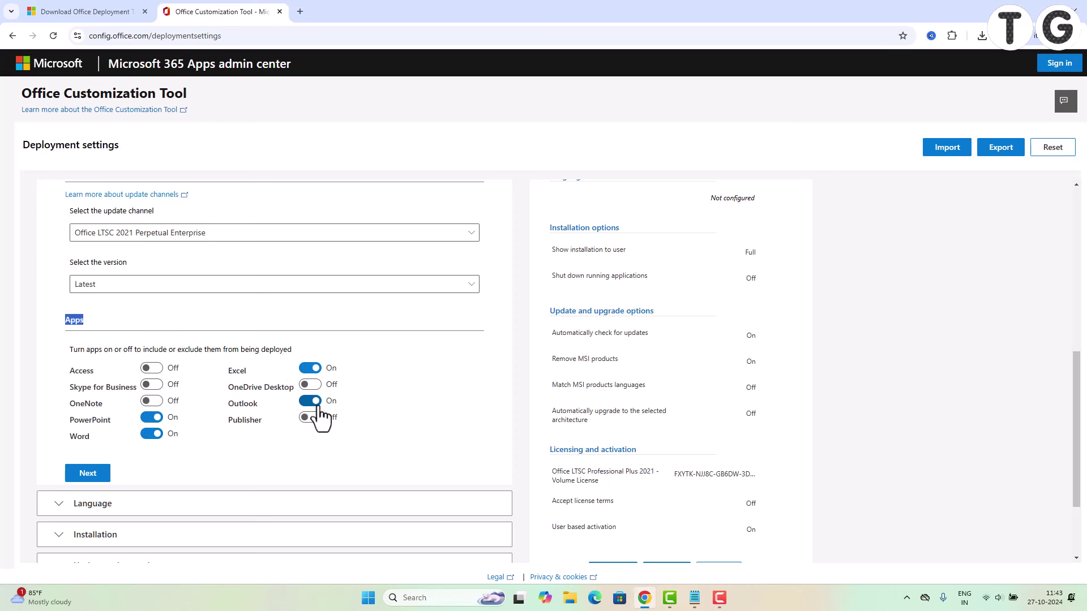
Set English (United States) as the primary language for the Office deployment and accept the Language section
click(90, 475)
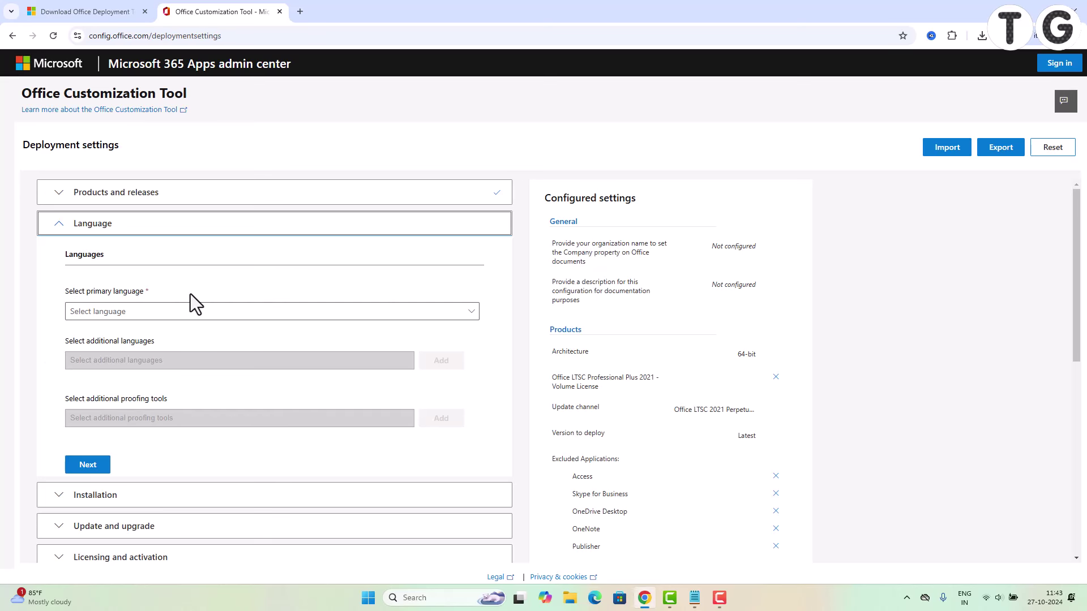
click(472, 315)
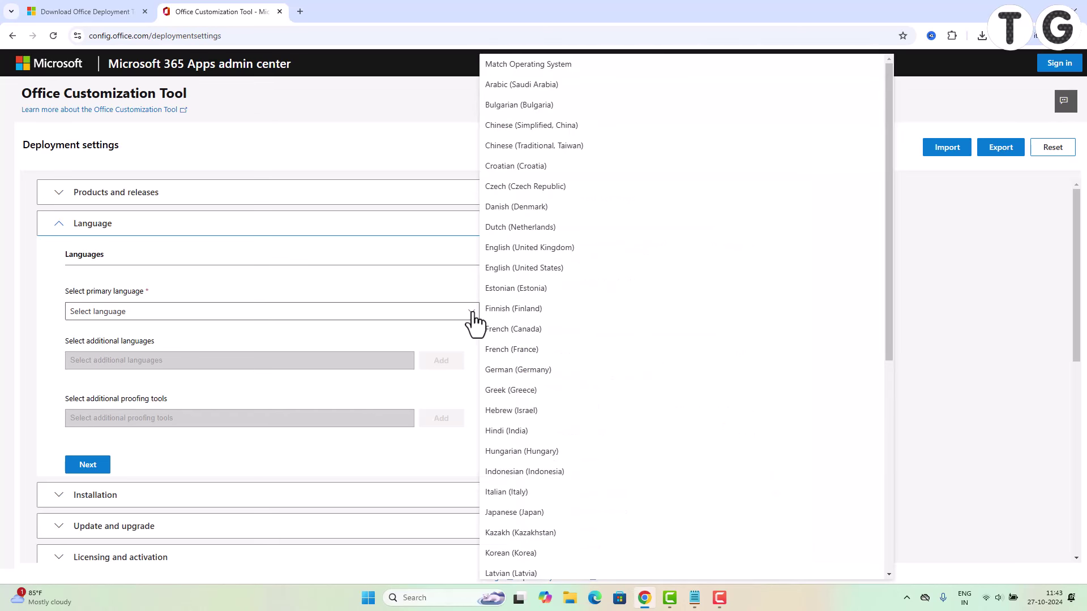
click(530, 269)
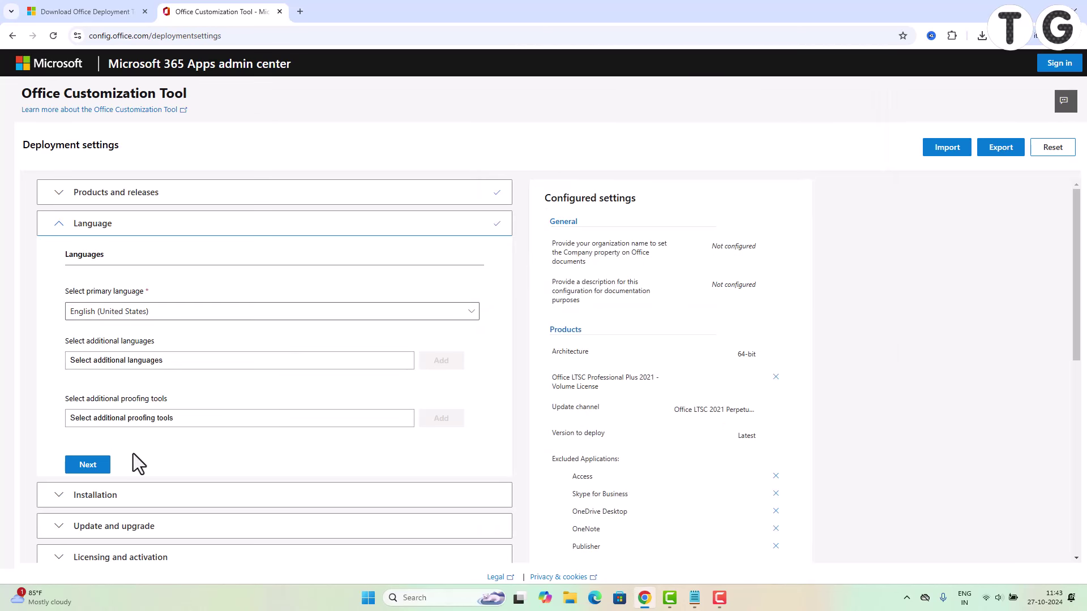
click(104, 470)
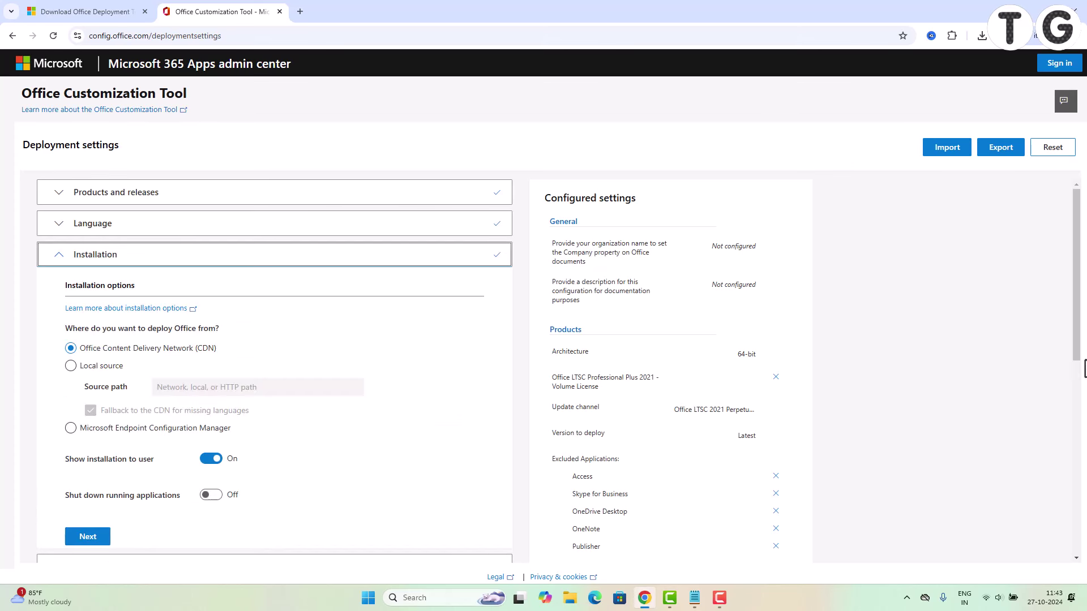
Accept the default installation, update, licensing, general and application preference settings, and finish the deployment configuration
click(99, 538)
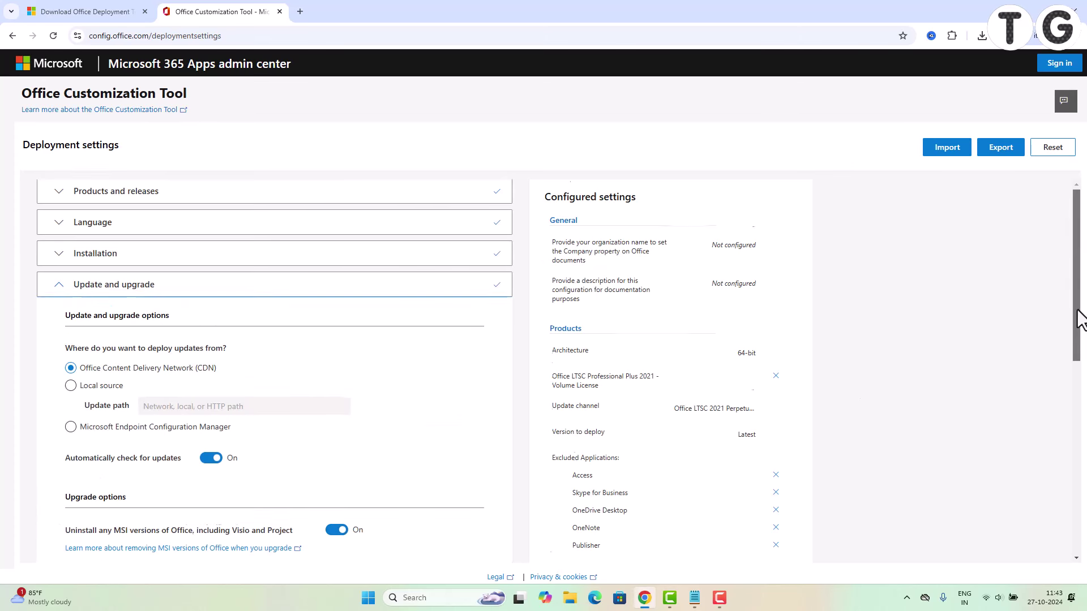
scroll(1078, 311, down, 6)
click(91, 437)
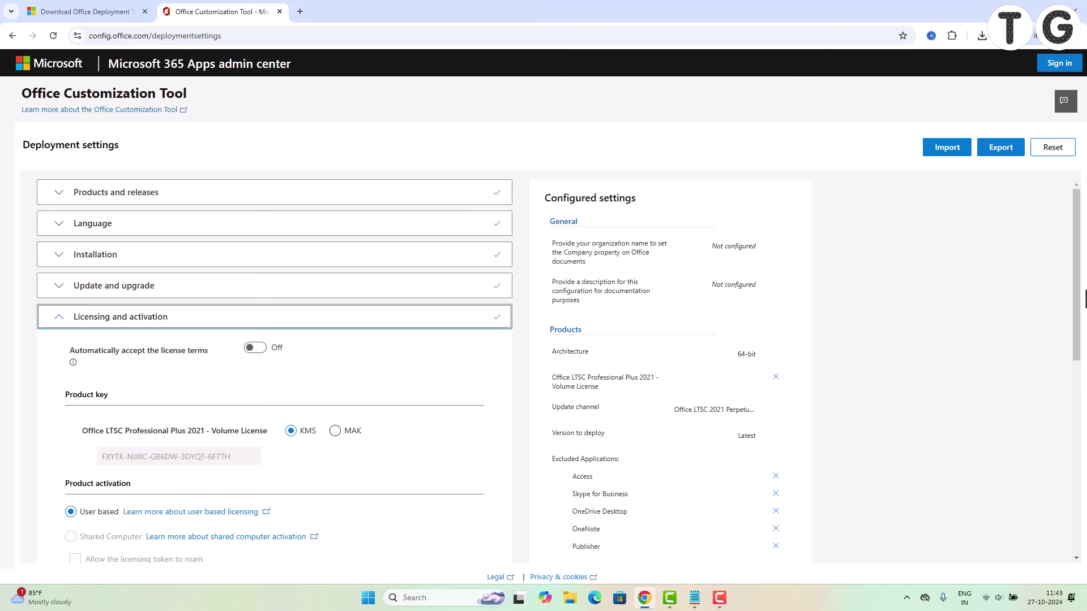
scroll(1079, 283, down, 5)
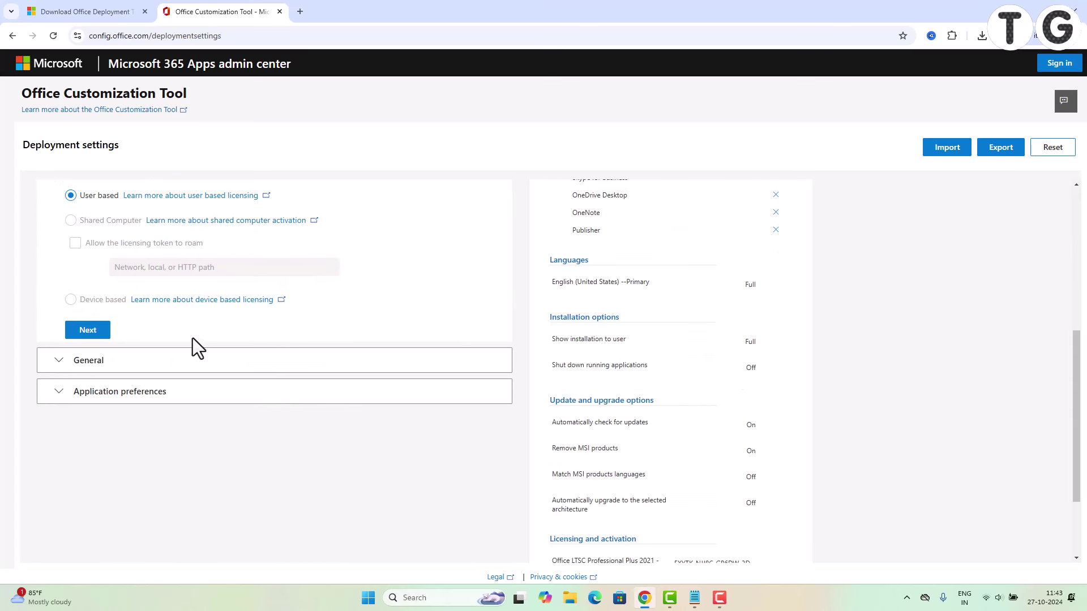
click(89, 331)
drag(1077, 296, 1077, 396)
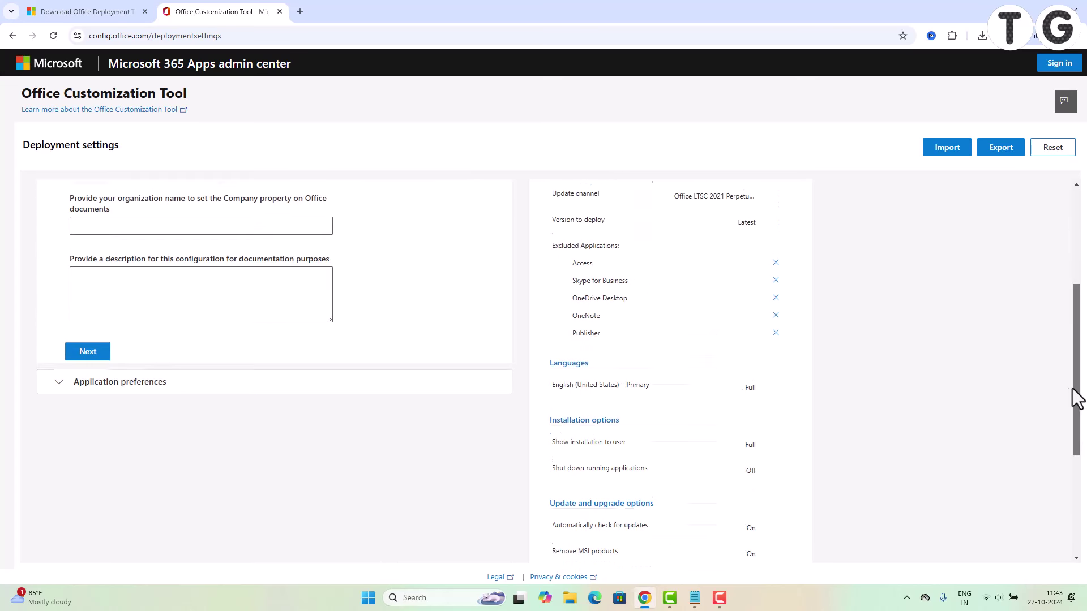
click(88, 349)
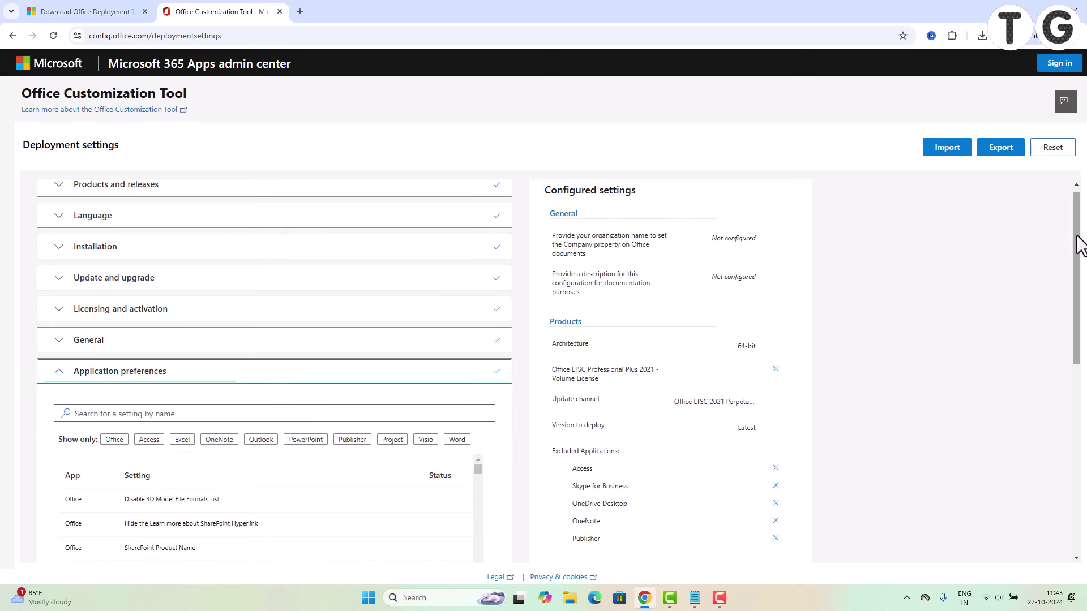
drag(1081, 242, 1081, 446)
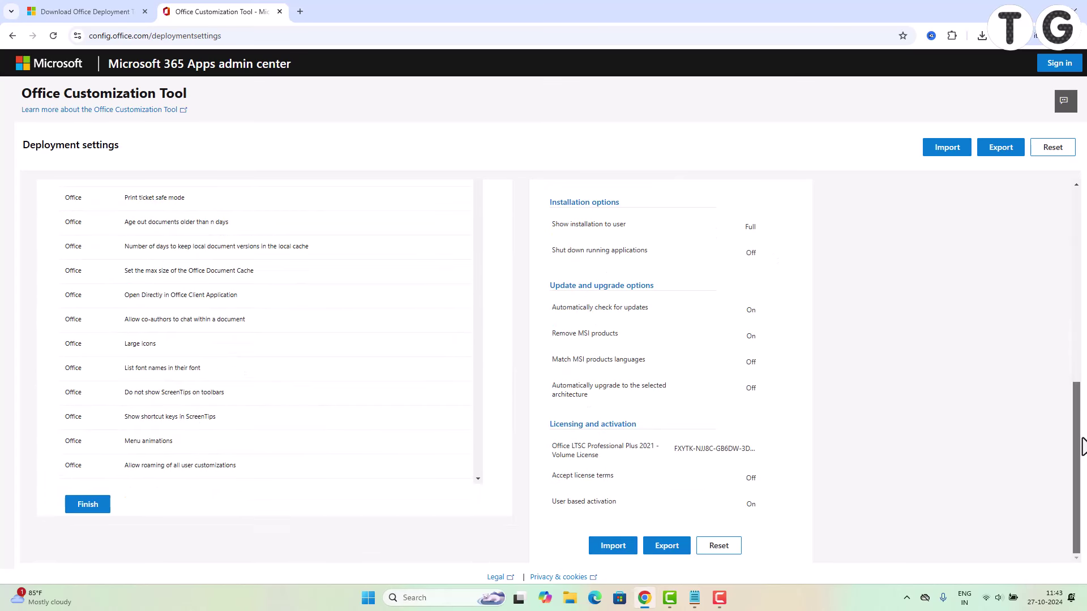
click(87, 506)
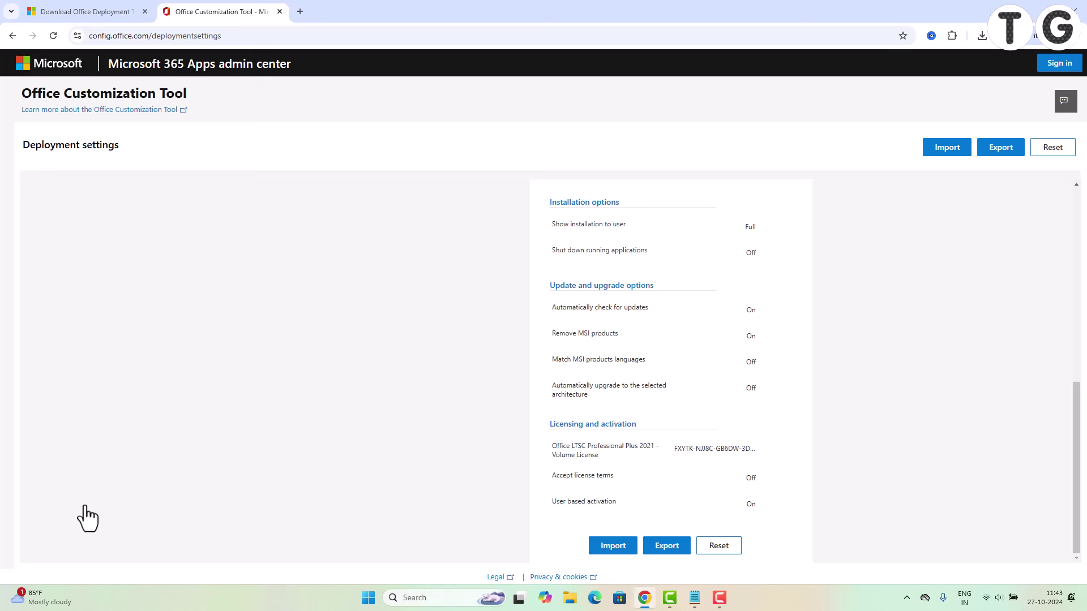
Export the configuration as an XML file named Configuration, using Office Open XML formats as default and accepting the license agreement
click(1000, 148)
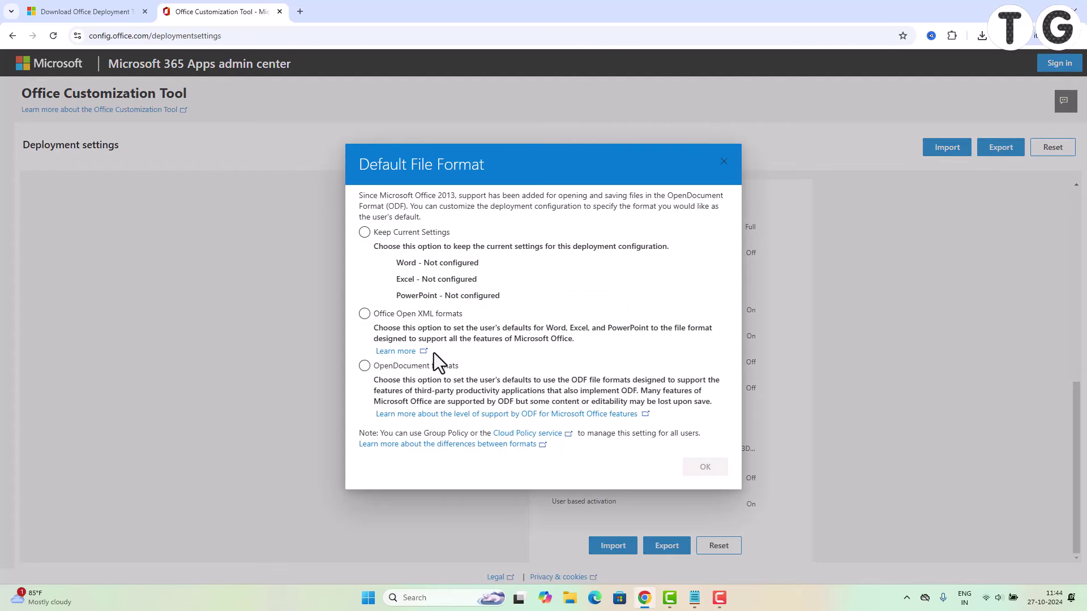
click(381, 319)
click(364, 319)
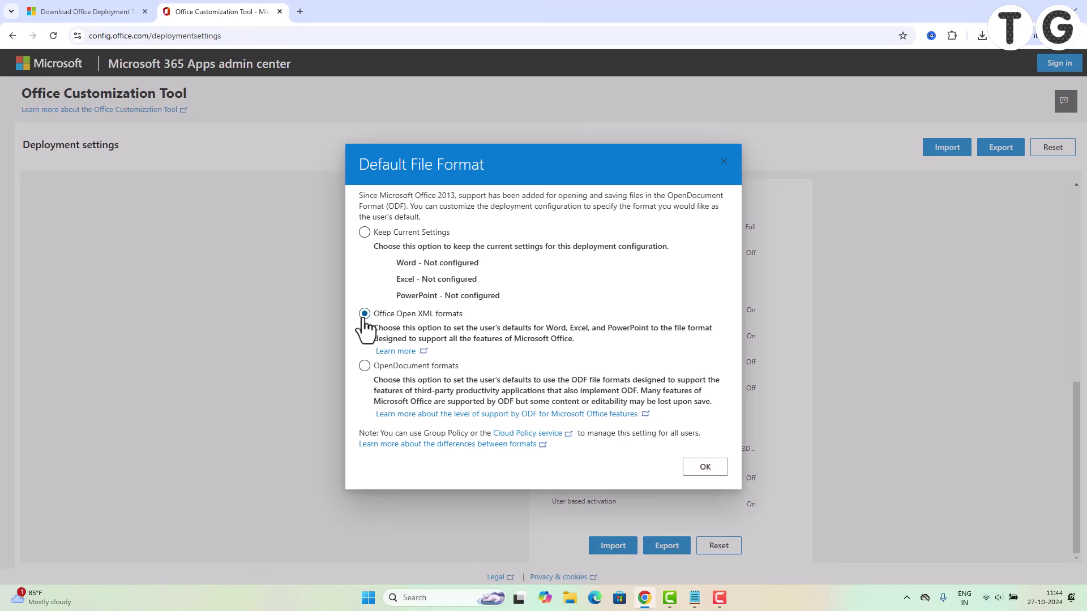
click(700, 468)
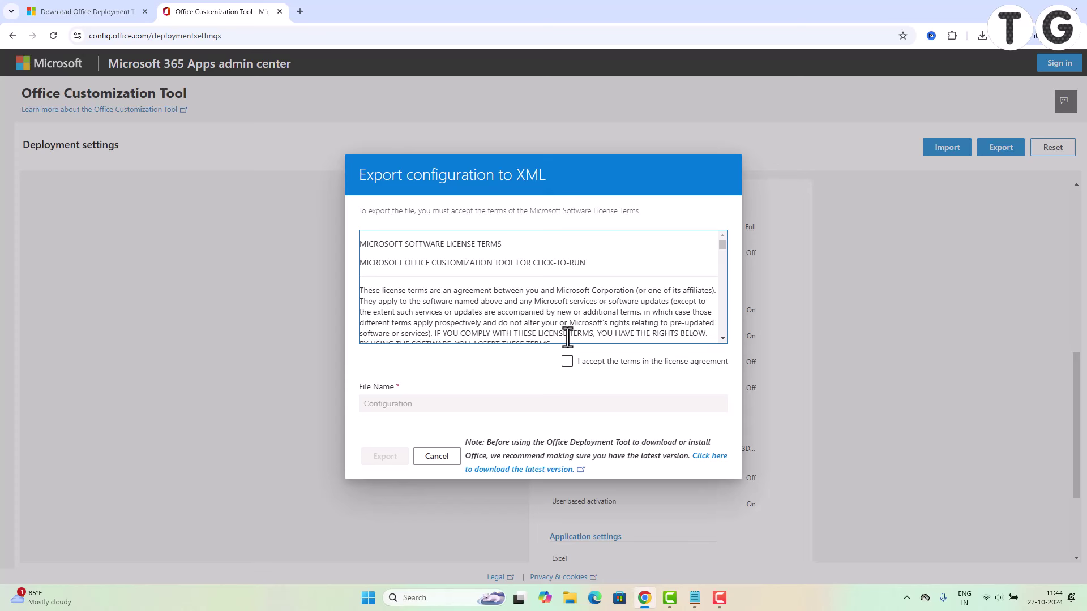
click(567, 362)
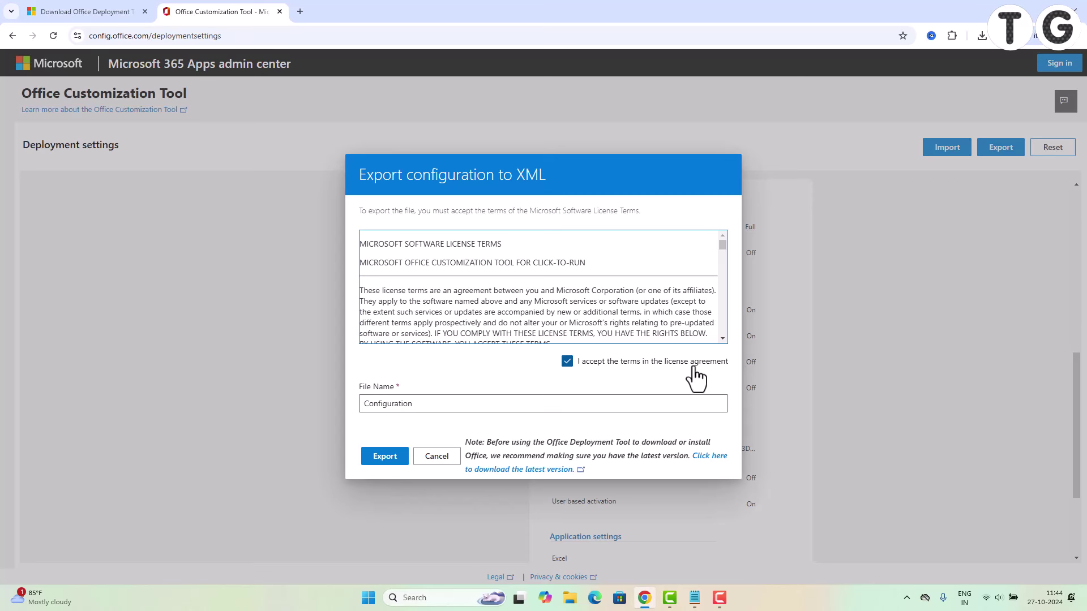
click(385, 457)
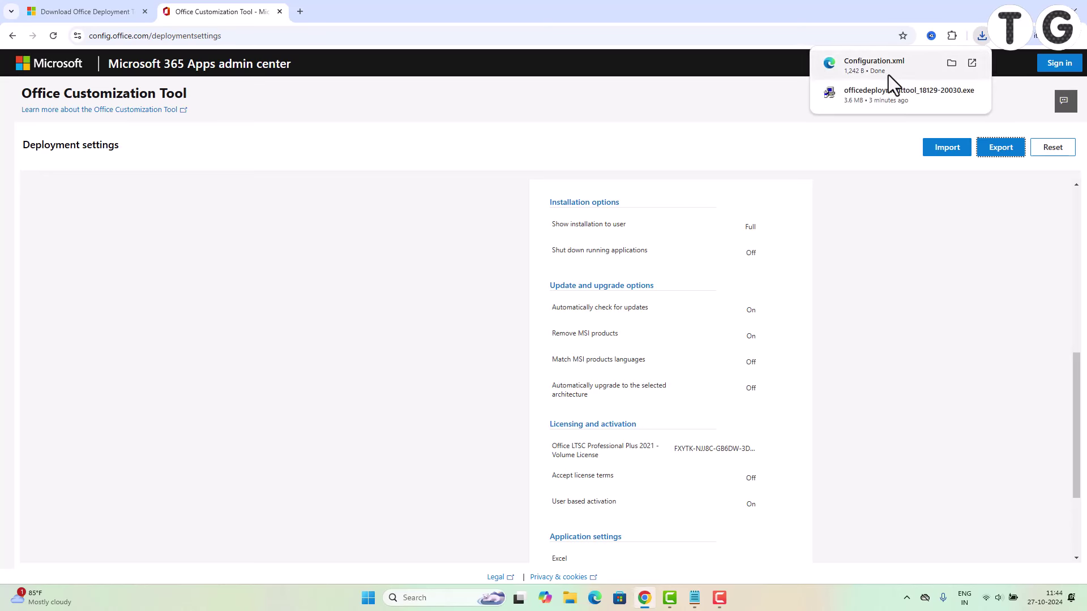
Switch to File Explorer and create a folder named Office 2012 in Local Disk (C:)
click(569, 600)
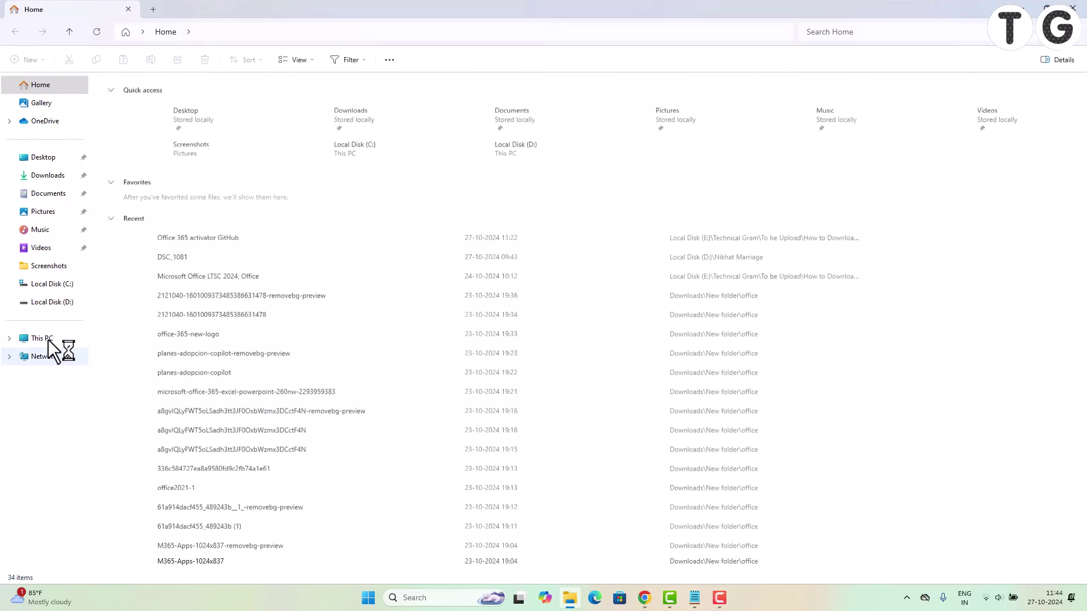
click(49, 339)
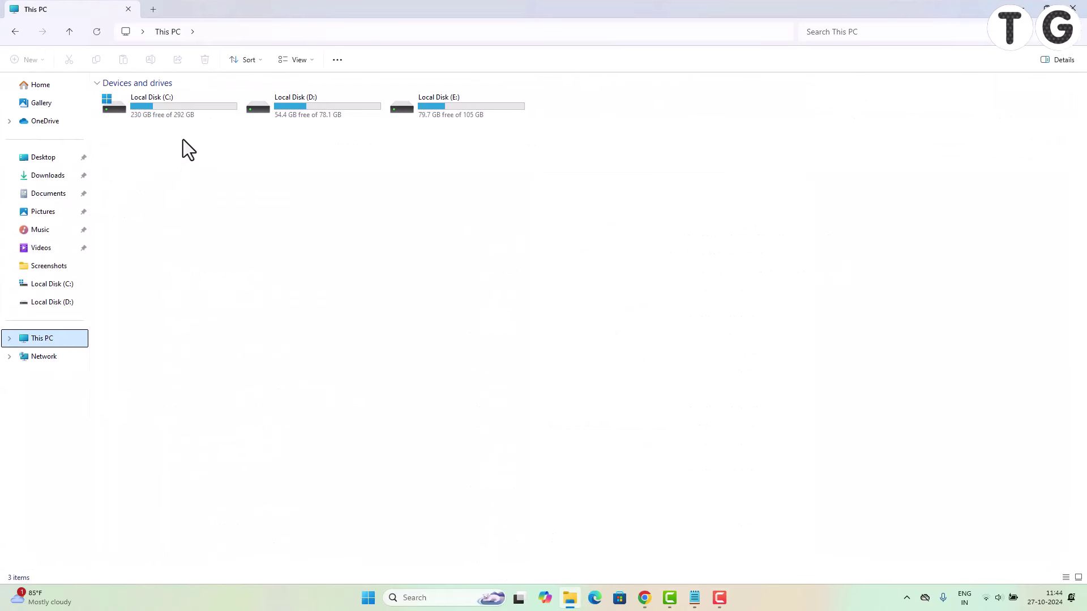
double_click(179, 113)
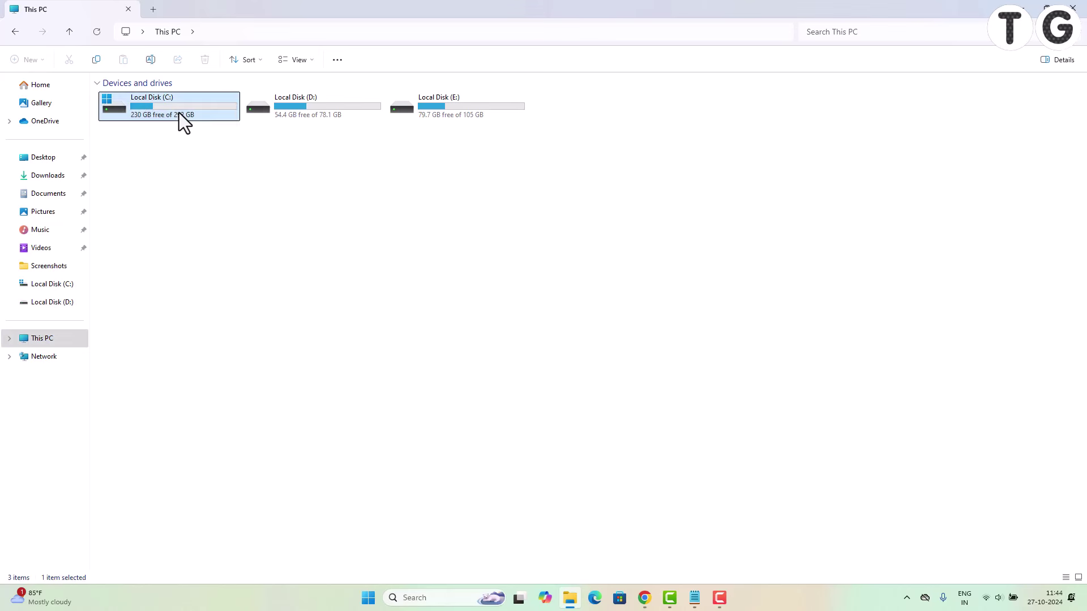
right_click(306, 216)
mouse_move(391, 284)
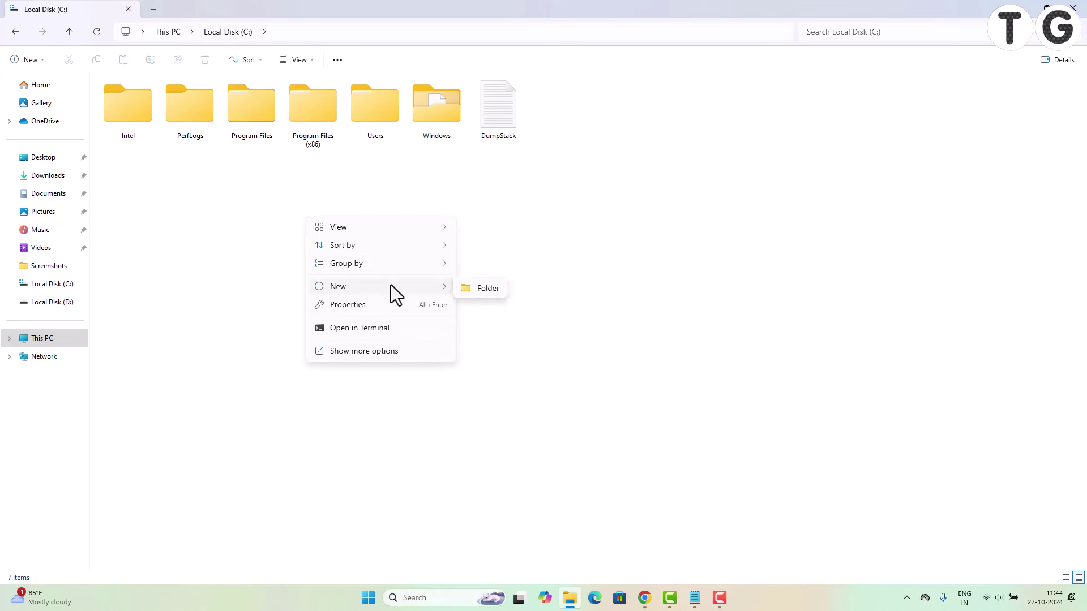
click(481, 295)
text(Office)
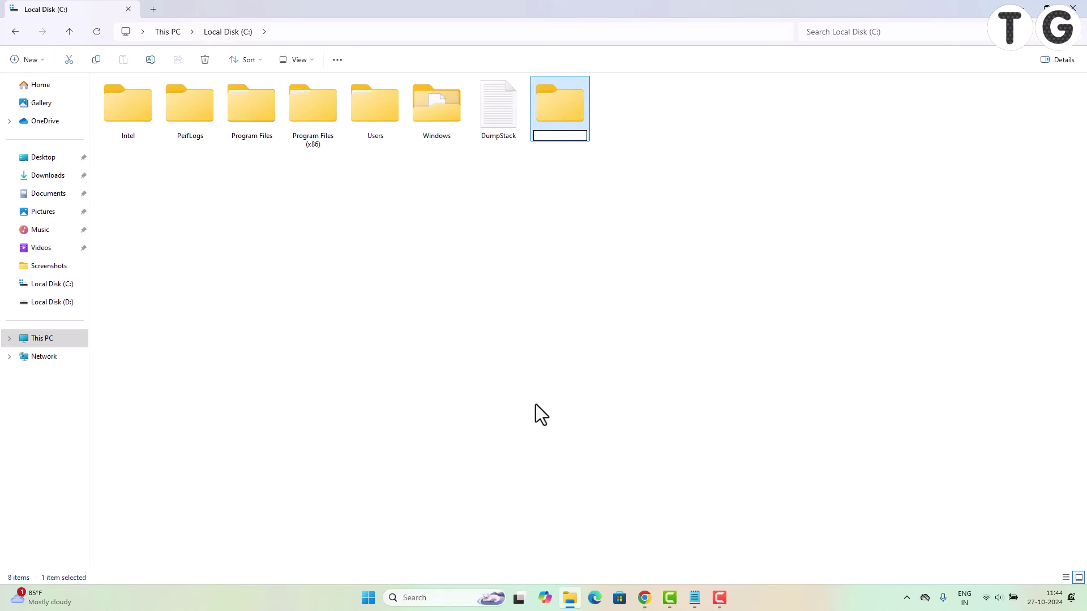
text( 2012)
key(Return)
click(536, 404)
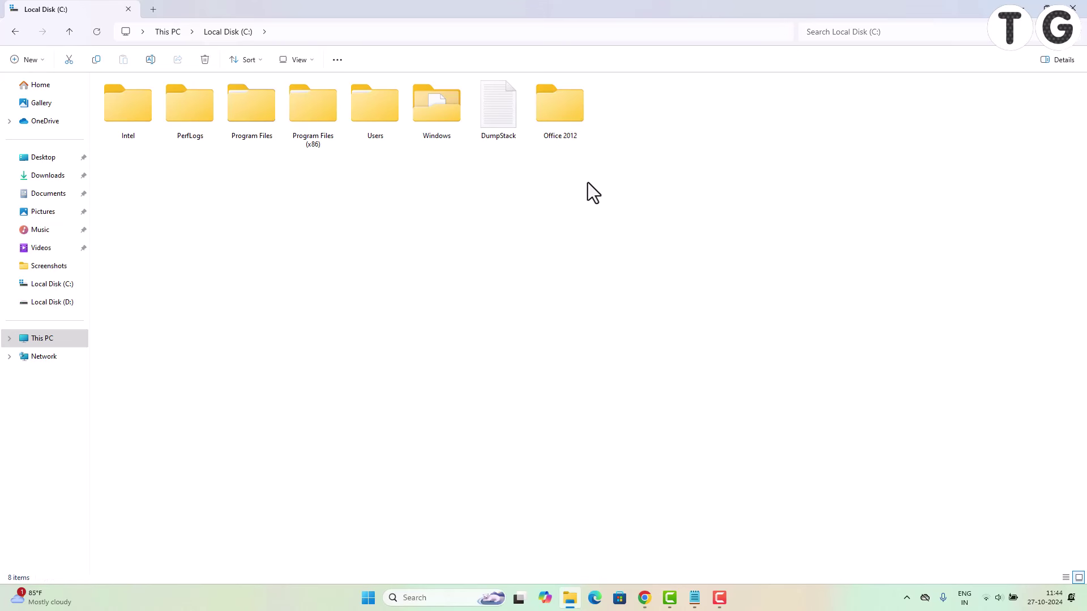
Rename the Office 2012 folder on Local Disk (C:) as Office 2021
click(562, 130)
right_click(562, 130)
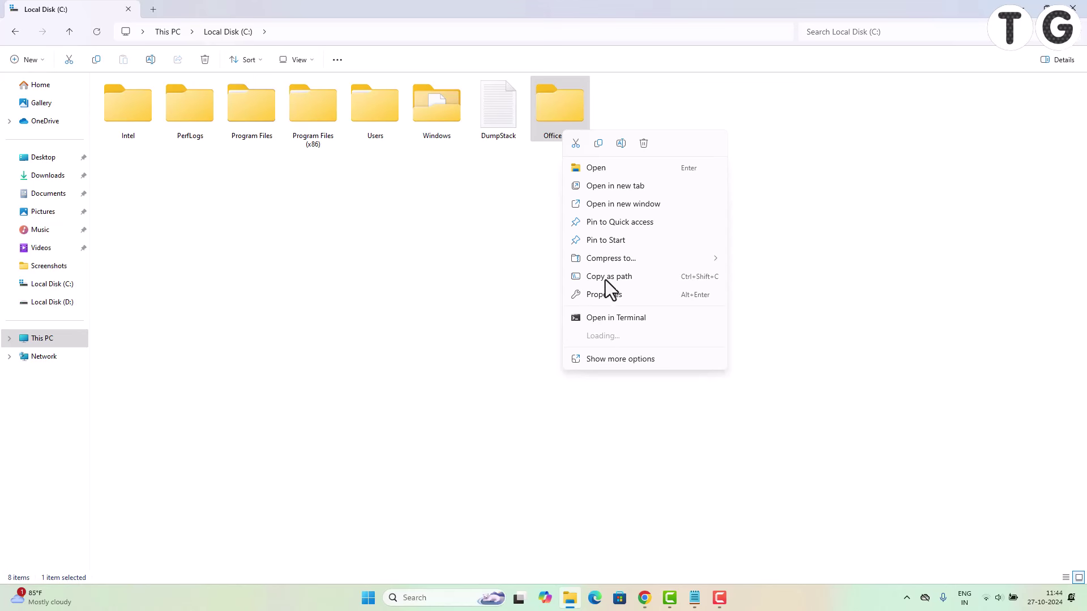
click(561, 114)
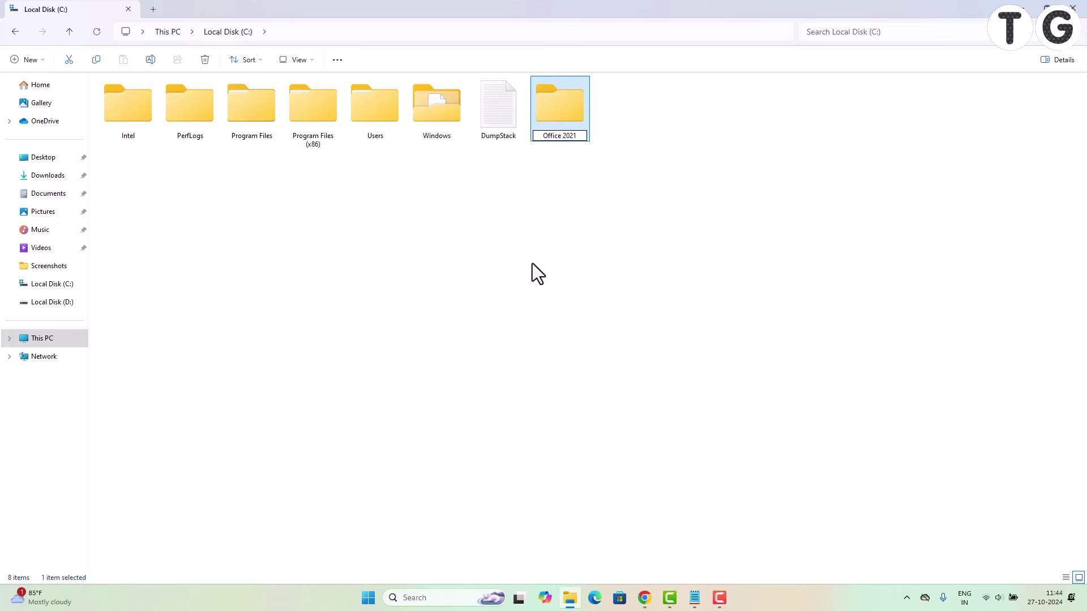
click(566, 147)
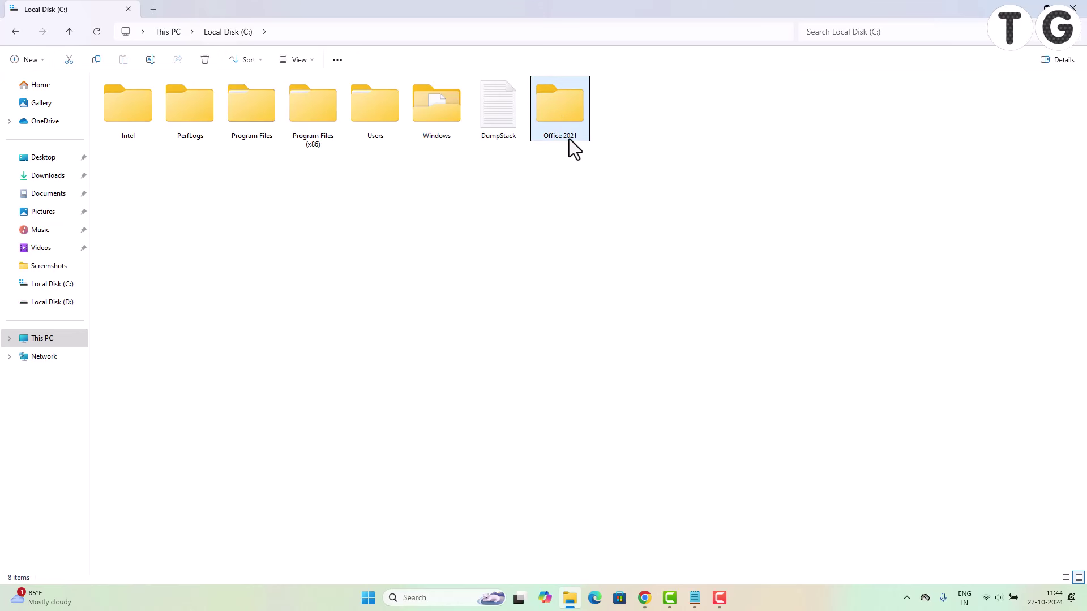
click(49, 178)
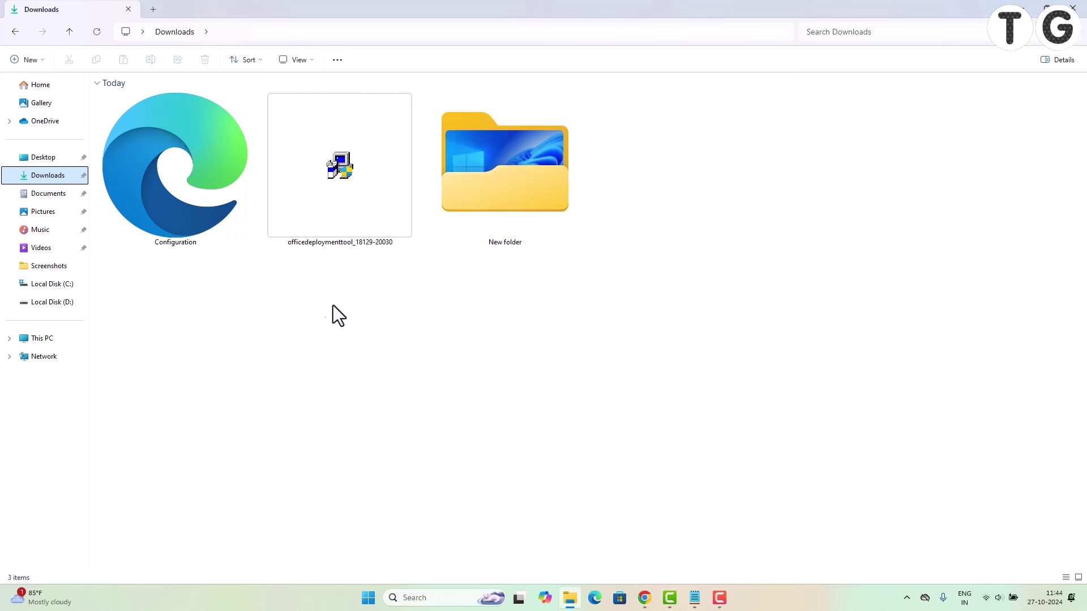
drag(348, 317, 177, 161)
right_click(176, 162)
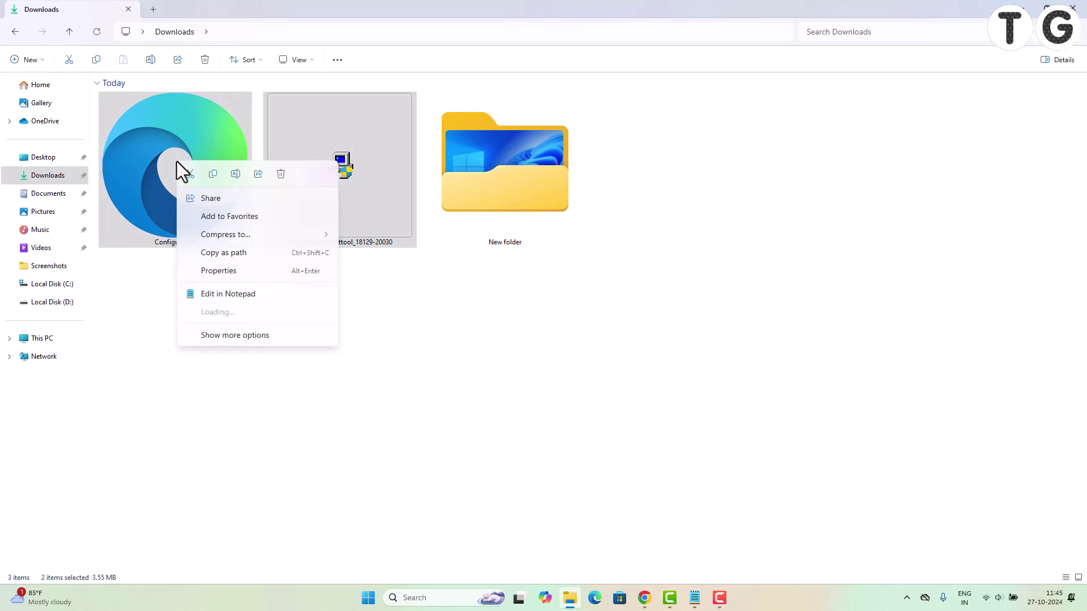
click(190, 173)
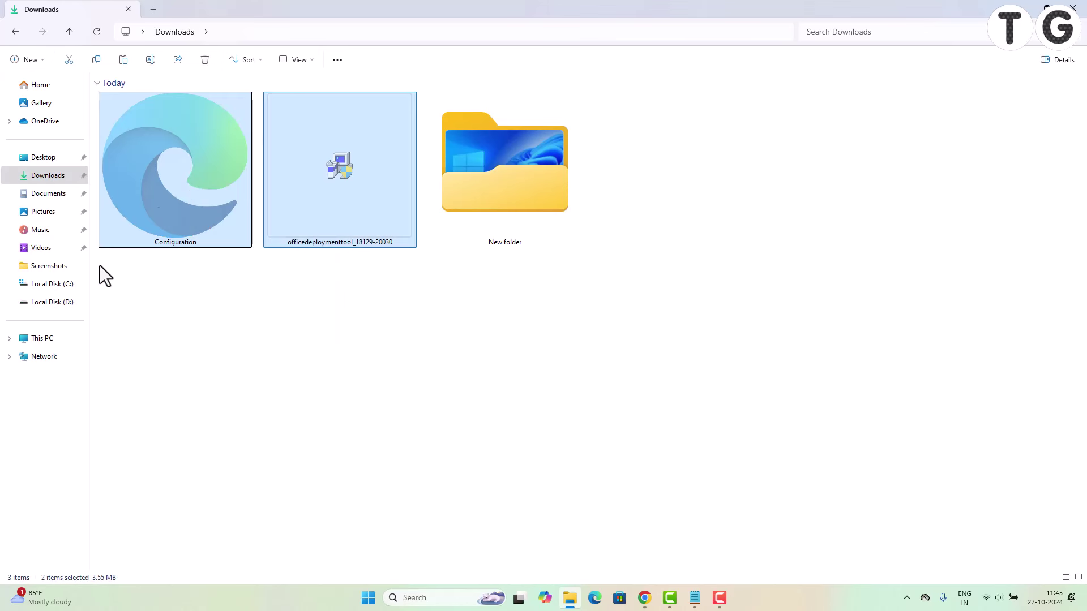
click(40, 339)
click(181, 117)
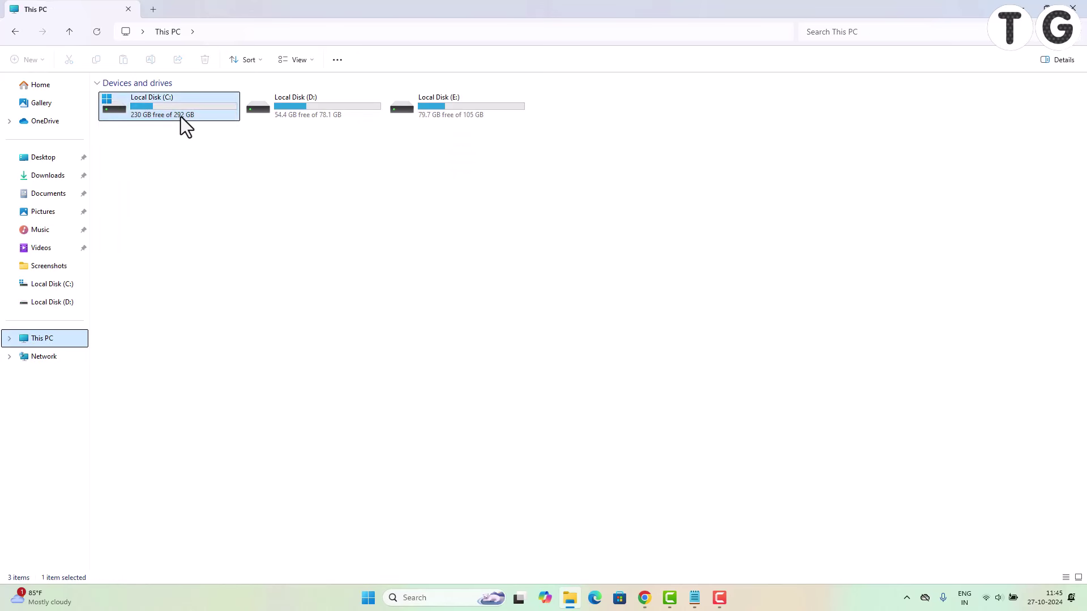
double_click(181, 116)
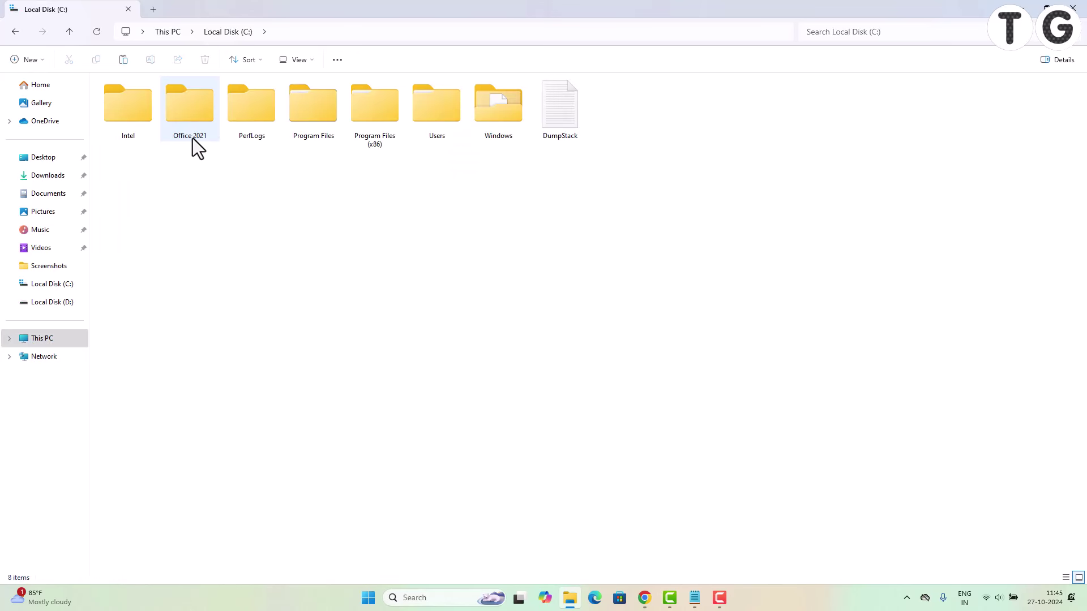
double_click(192, 138)
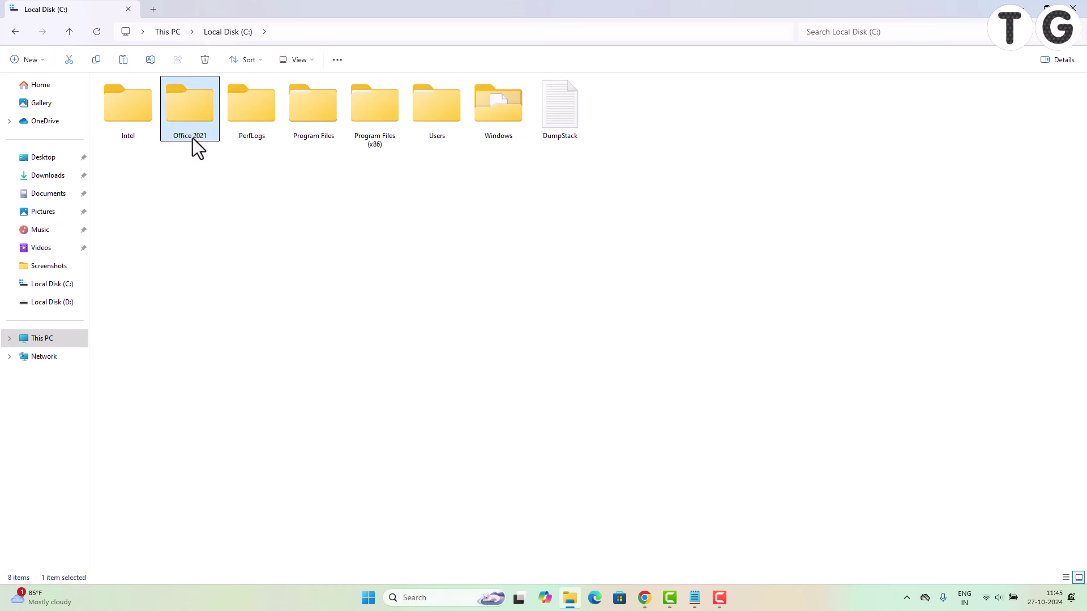
right_click(287, 202)
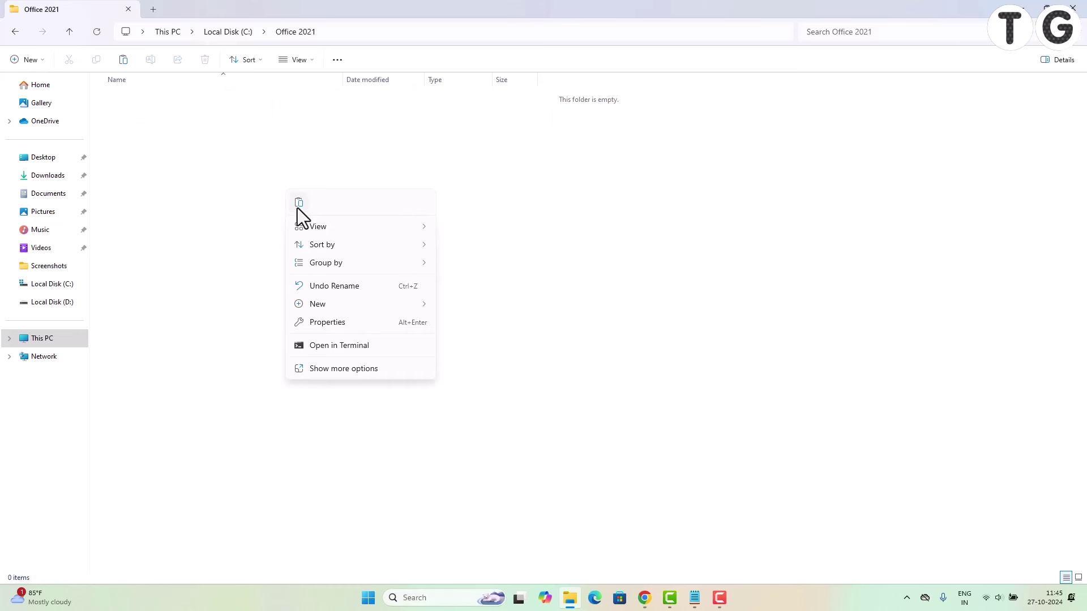
click(297, 209)
click(205, 185)
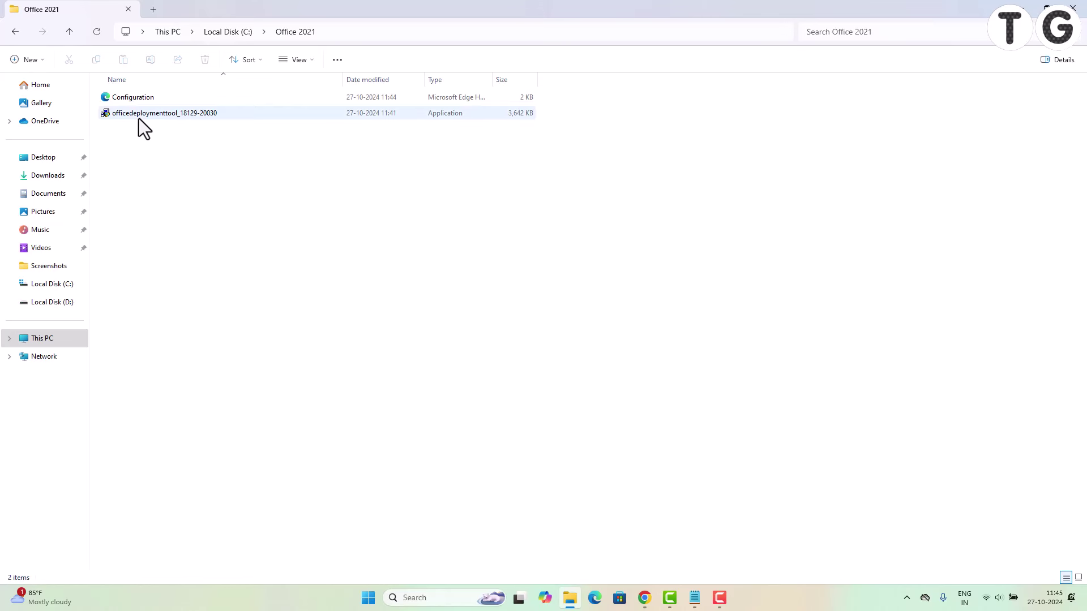
click(195, 115)
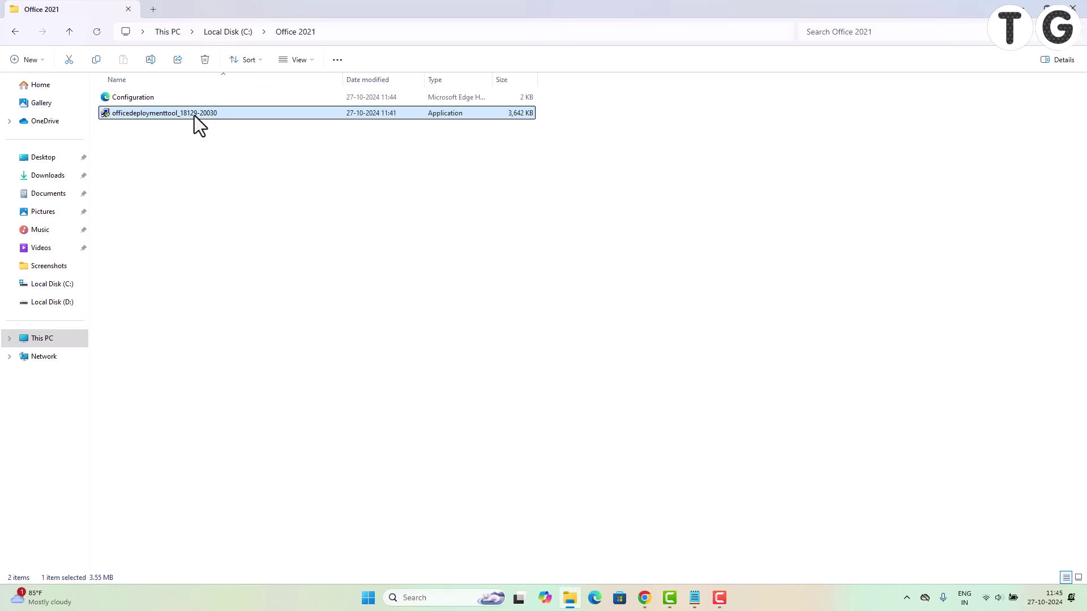
right_click(195, 115)
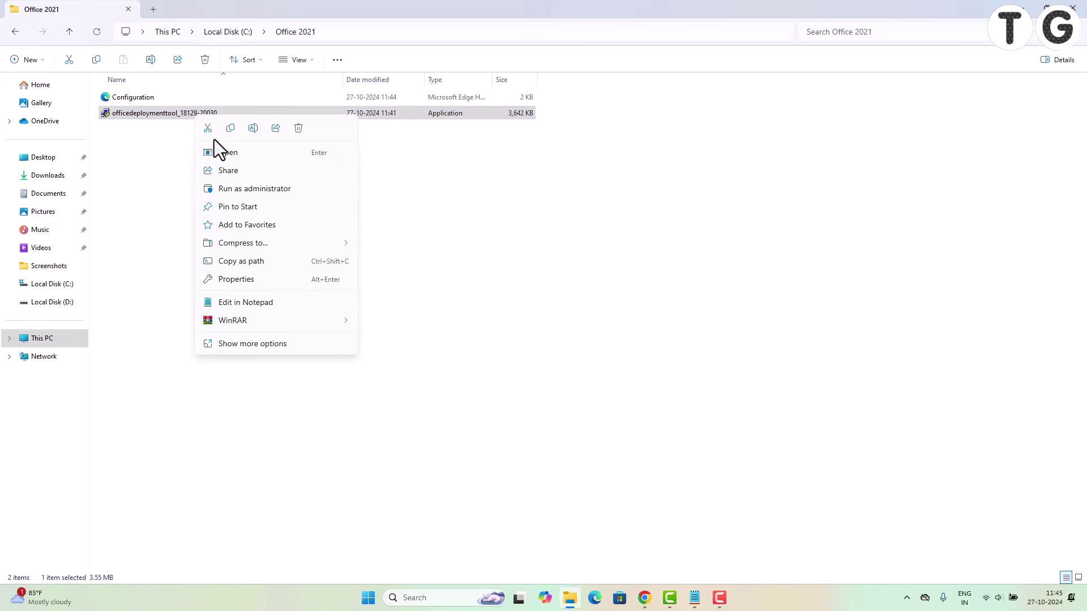
click(291, 191)
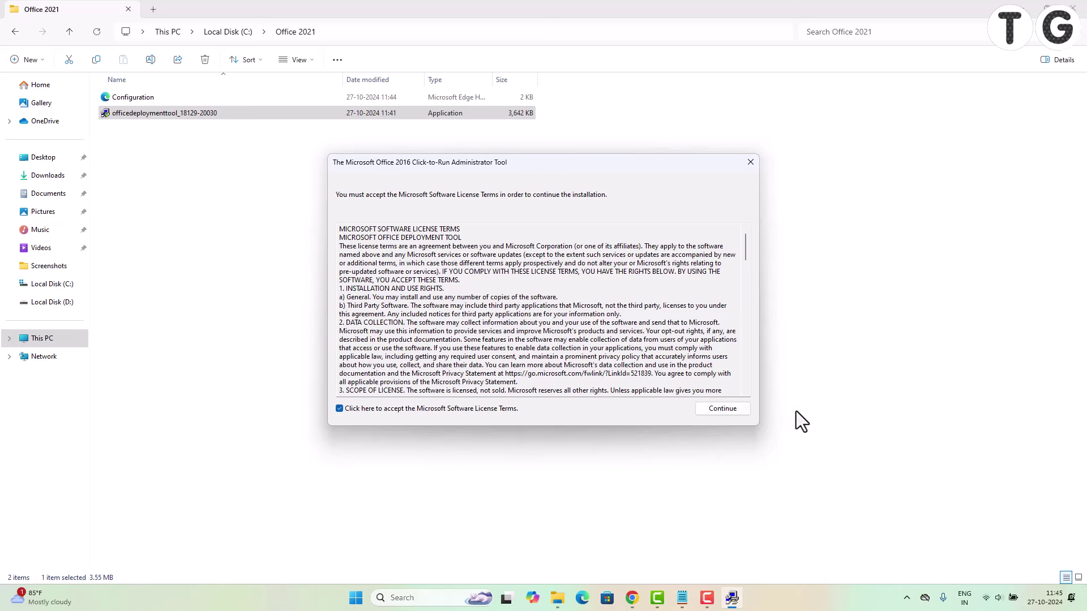
click(729, 409)
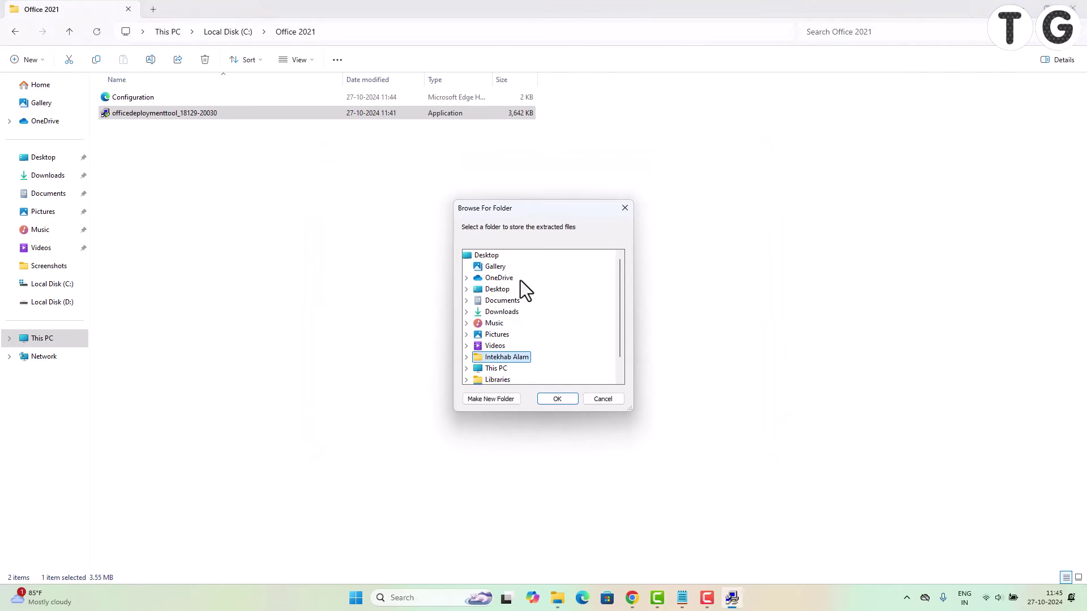
Extract the deployment tool files into the Office 2021 folder on Local Disk (C:) and dismiss the completion message
mouse_move(620, 305)
mouse_down()
mouse_move(619, 296)
mouse_move(627, 345)
mouse_move(624, 297)
mouse_up()
click(467, 369)
click(477, 347)
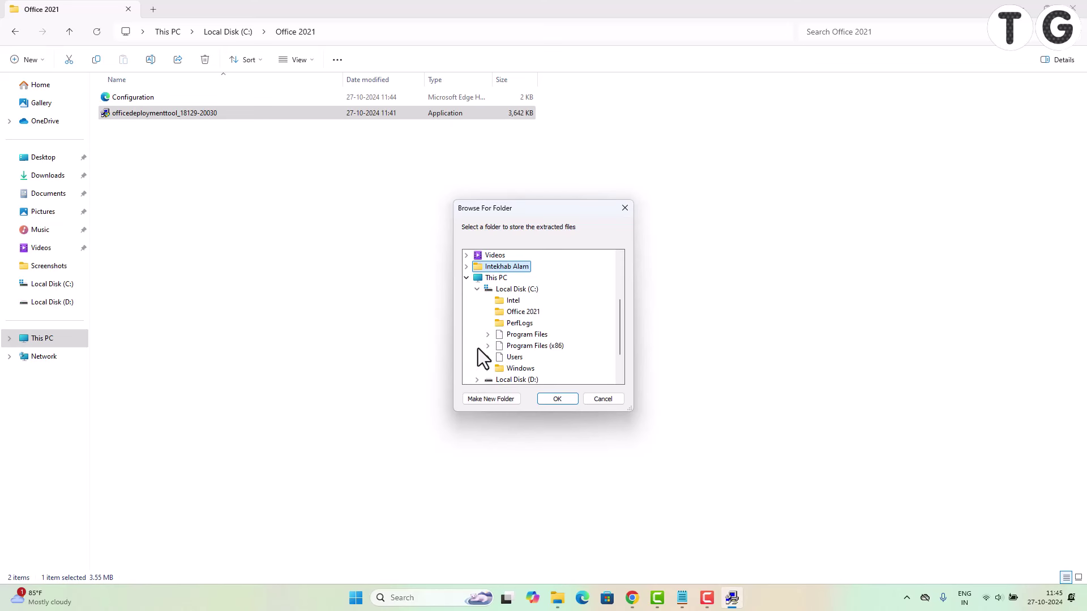
click(531, 312)
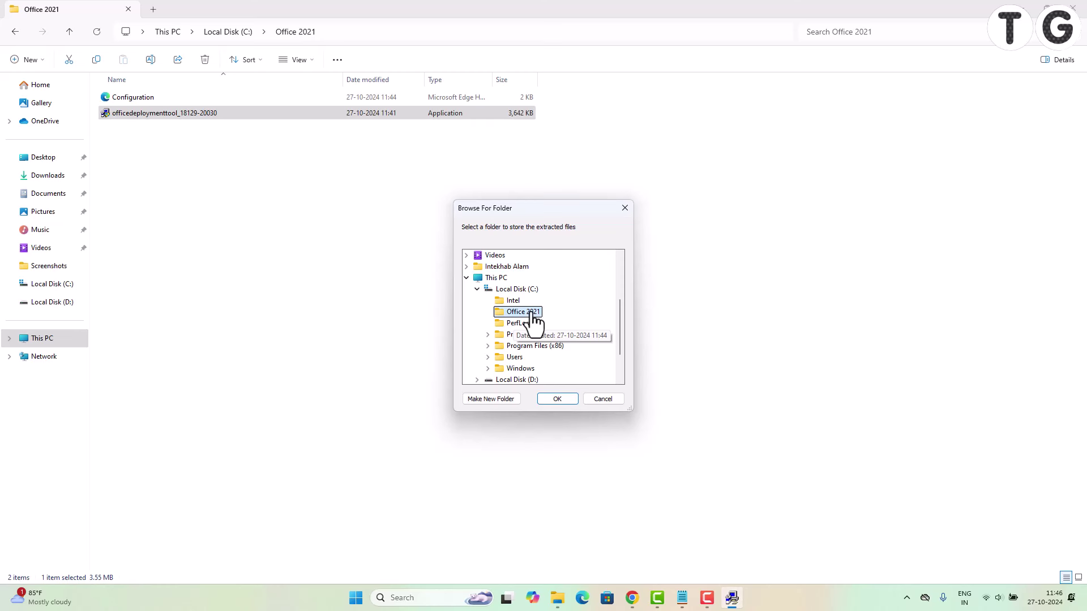
click(552, 400)
click(614, 334)
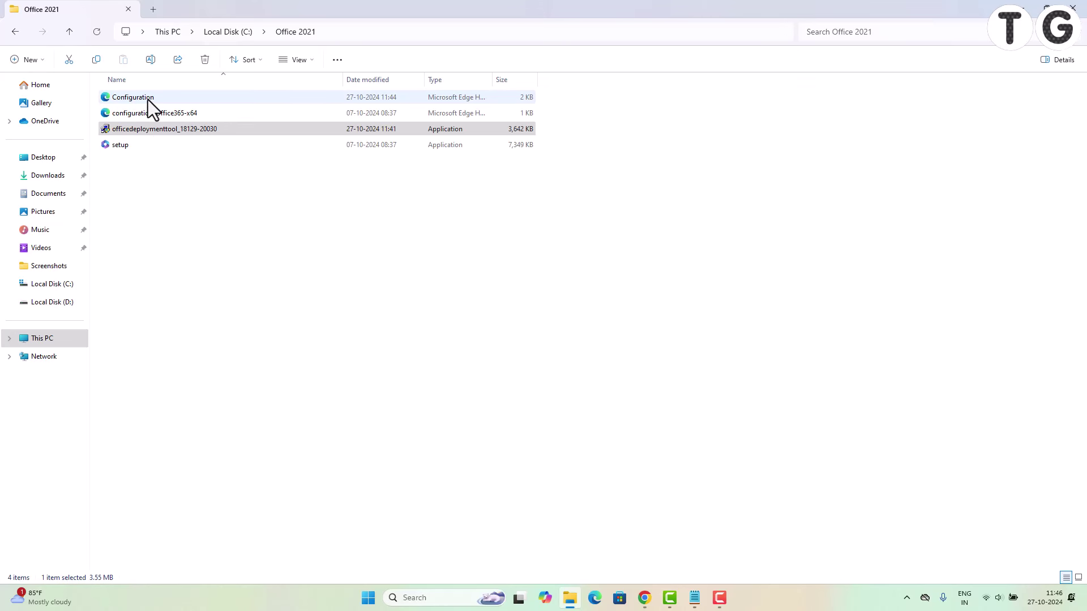
click(140, 145)
click(275, 250)
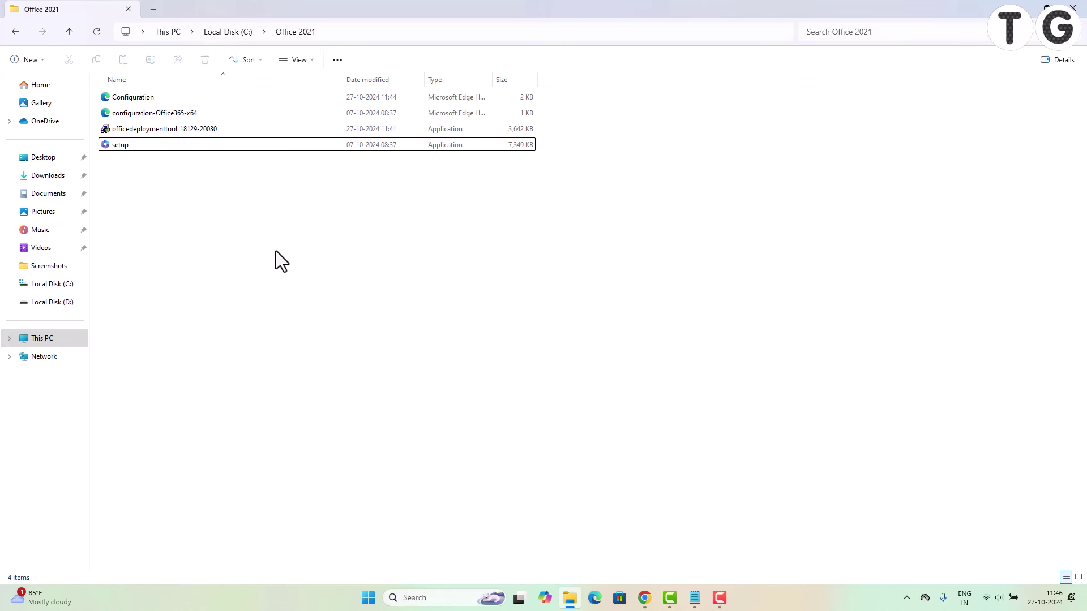
Search Windows for cmd, open Command Prompt as administrator, and move its window clear of the folder's file list
click(416, 598)
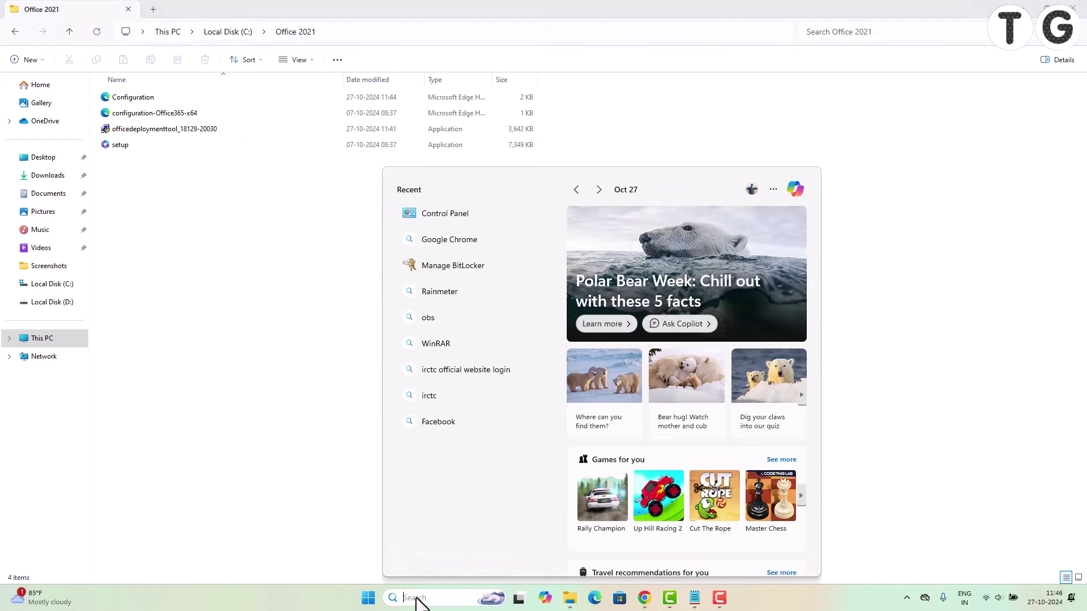
text(cmd)
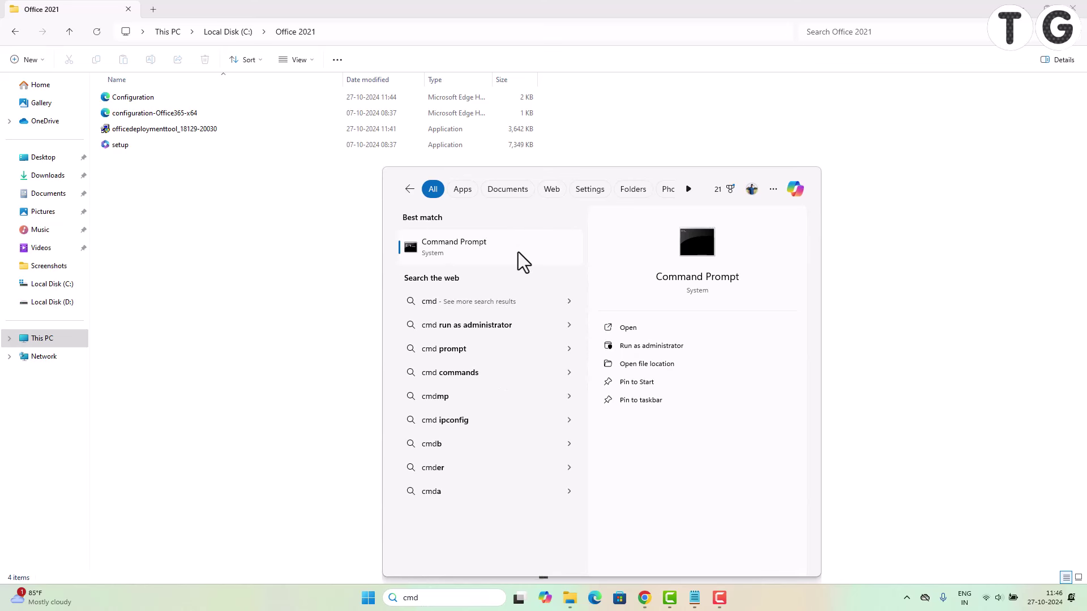
right_click(489, 247)
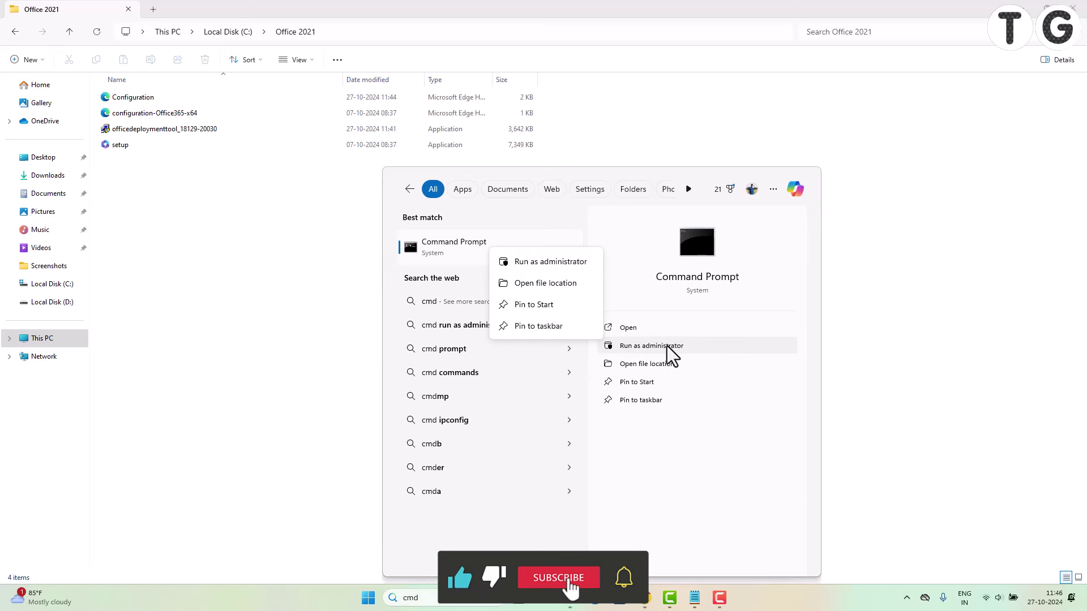
click(534, 263)
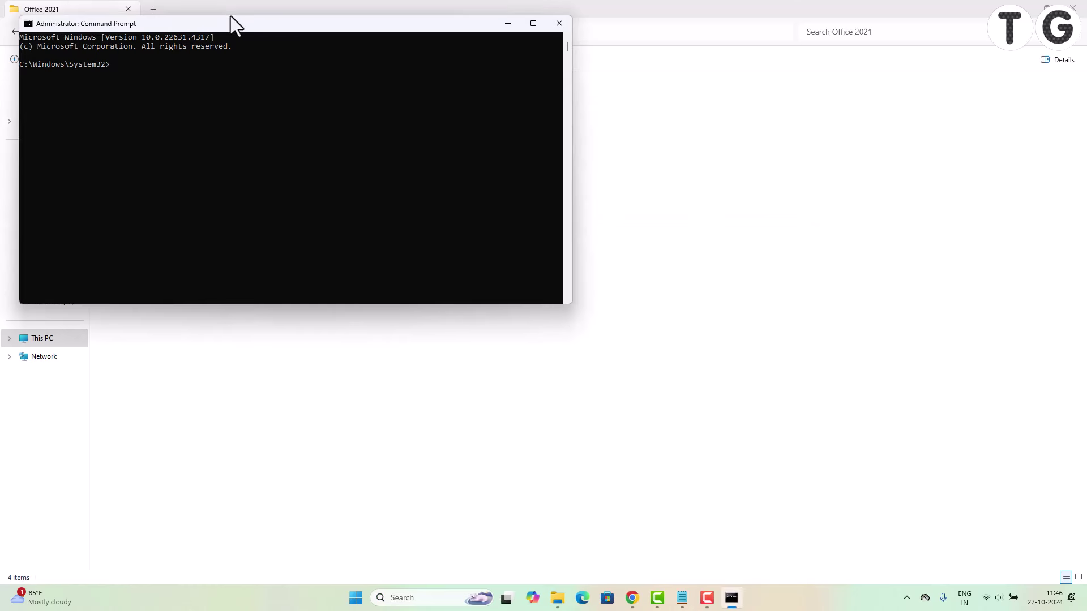
drag(221, 25, 375, 185)
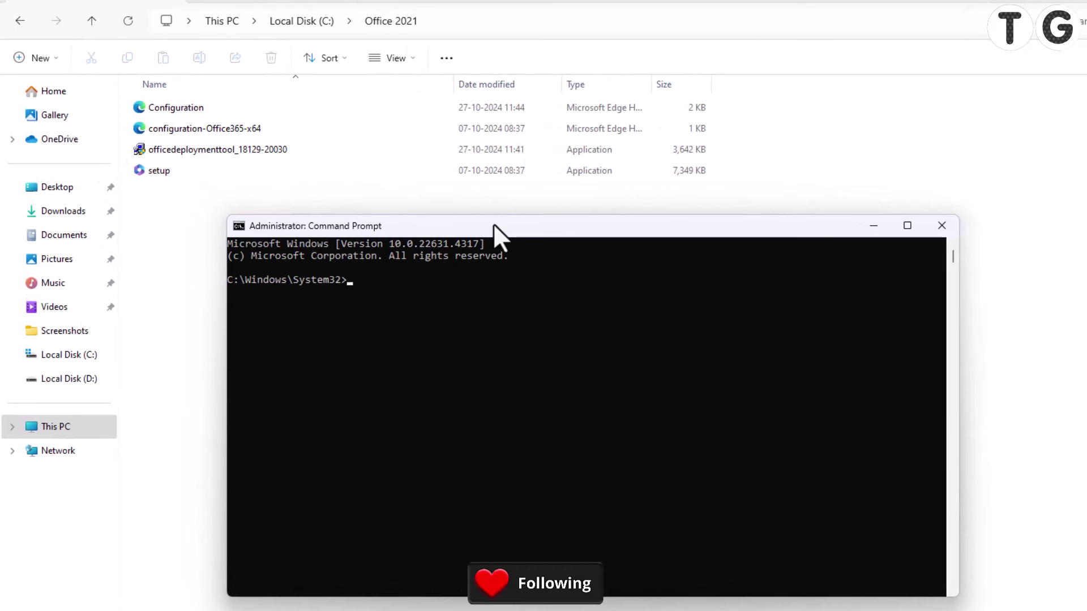
Change the working directory to the Office 2021 folder with the command cd c:\Office 2021
text(cd)
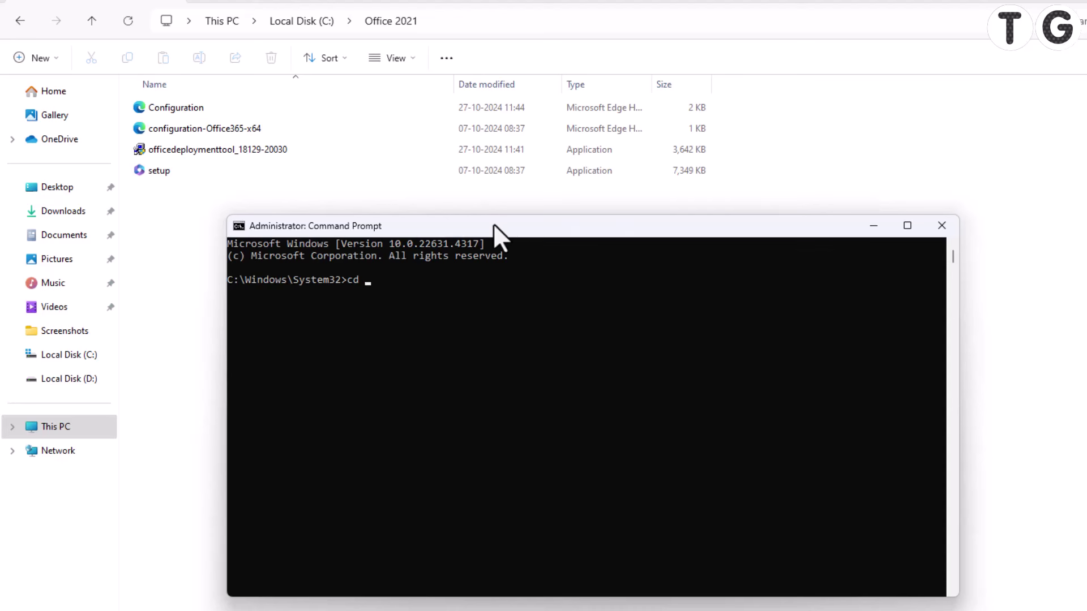
text( c:\)
text(Office)
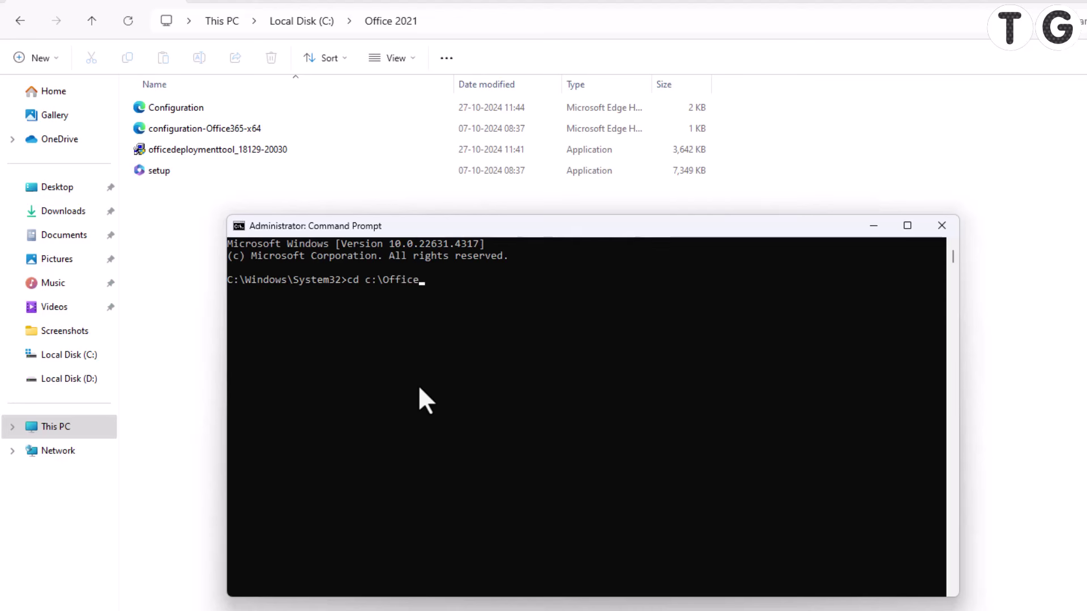
text( 2021)
key(Return)
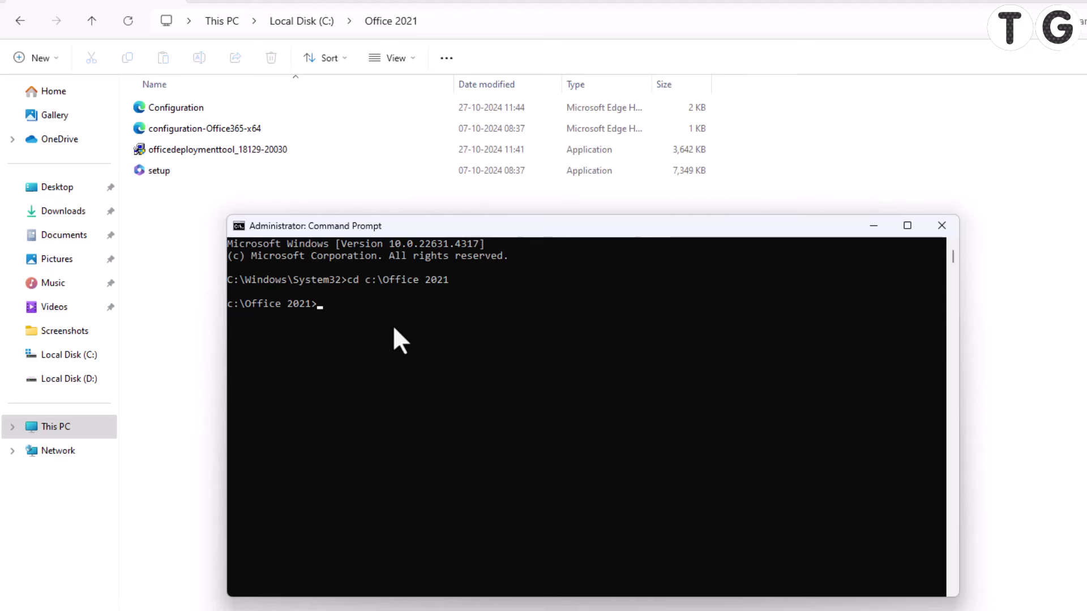
Start the Office installation by running setup.exe /configure configuration.xml
text(setup.exe /configure )
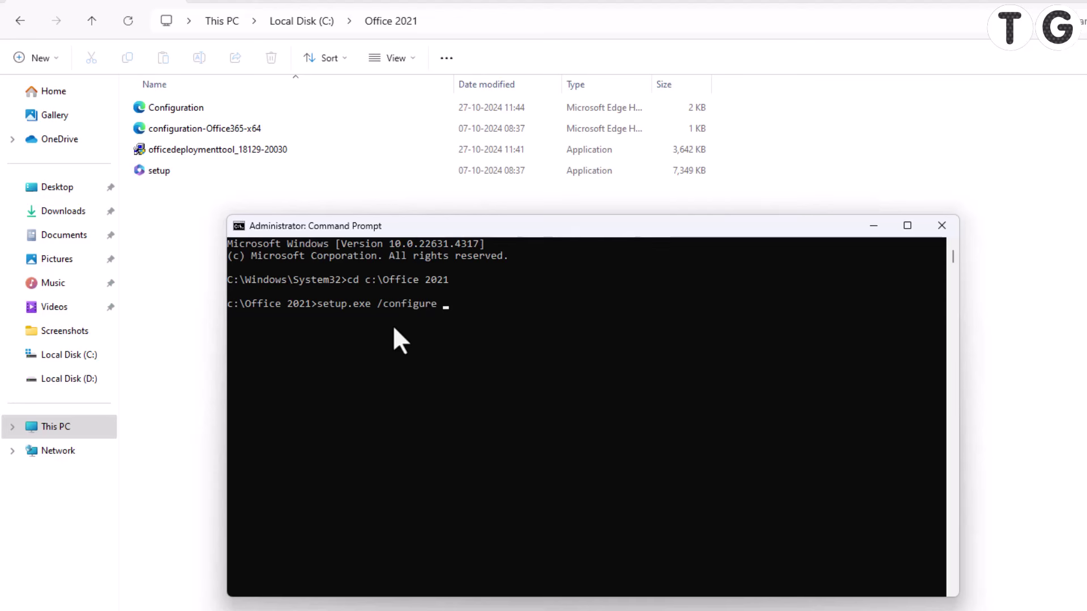
text(configuration.xml)
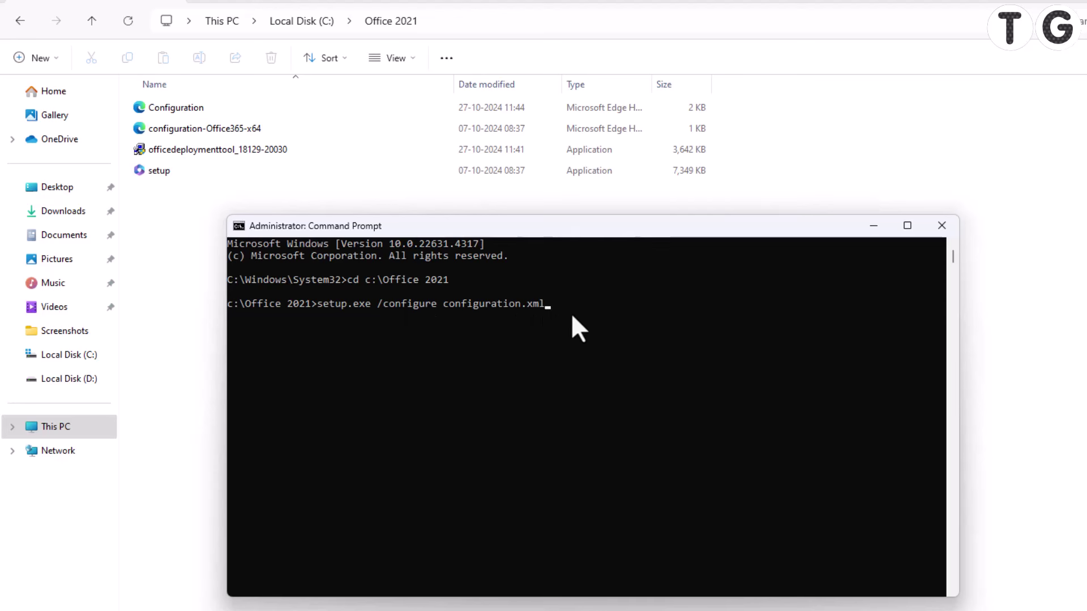
key(Return)
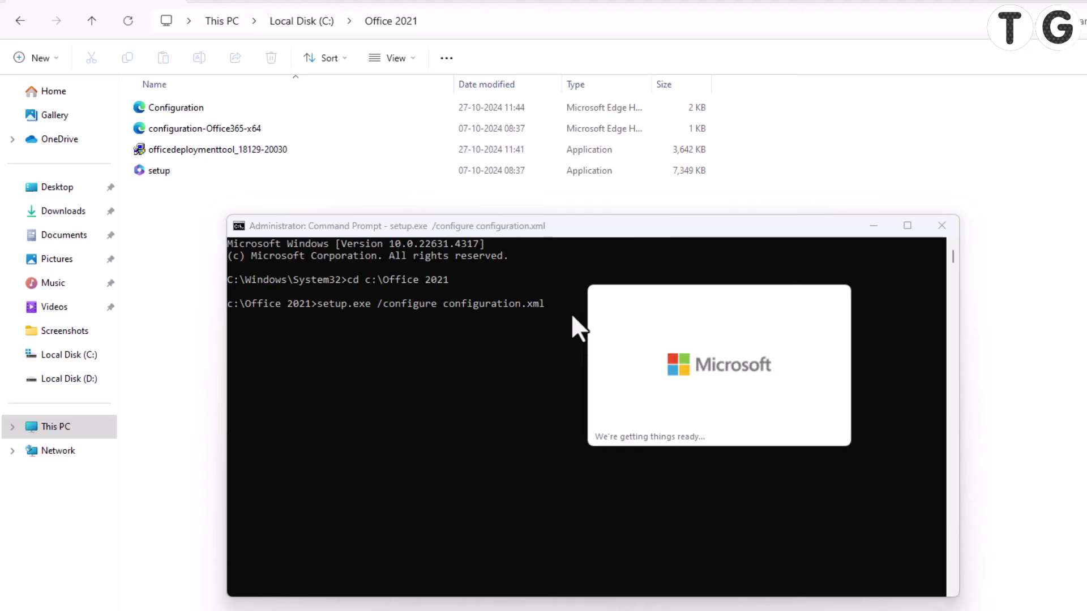